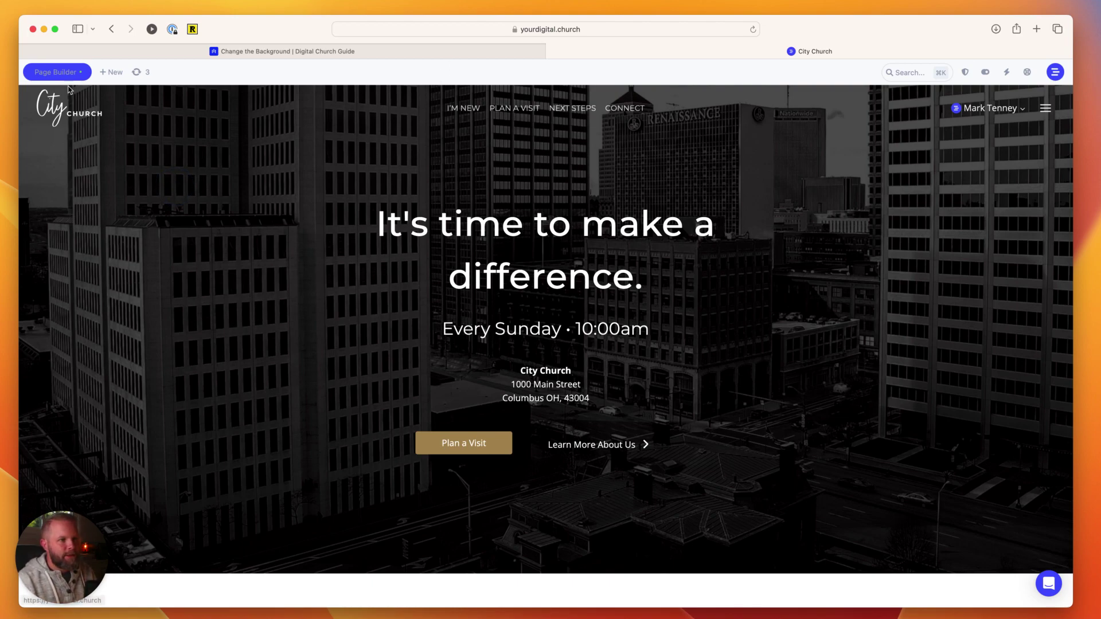
# - Open the home page for editing in the page builder and inspect its outline of rows, columns and modules
pyautogui.click(64, 72)
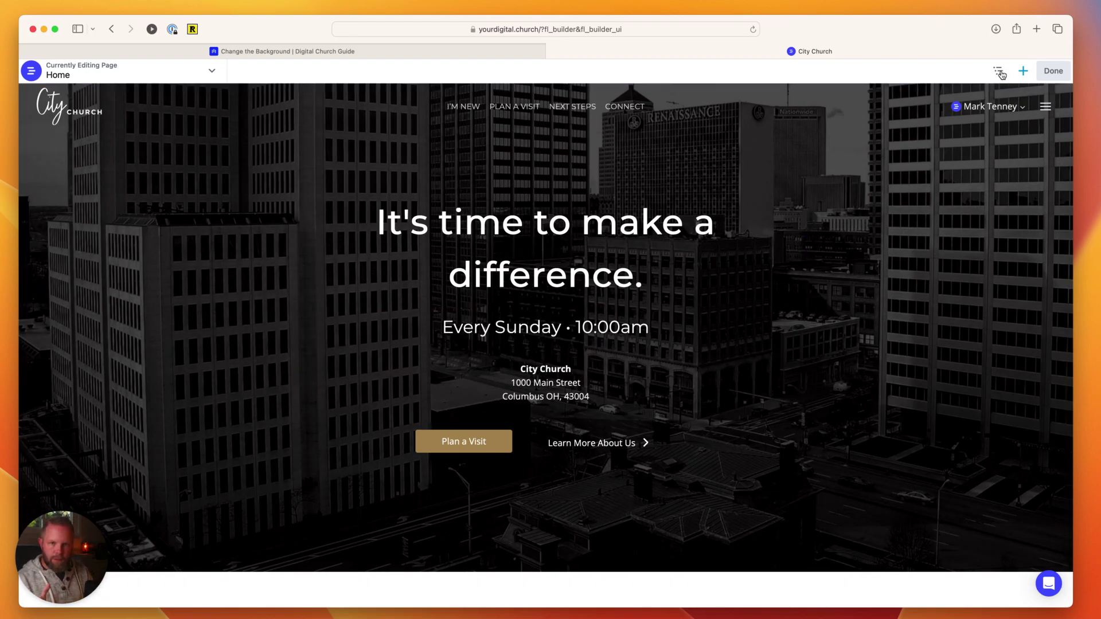
pyautogui.click(999, 71)
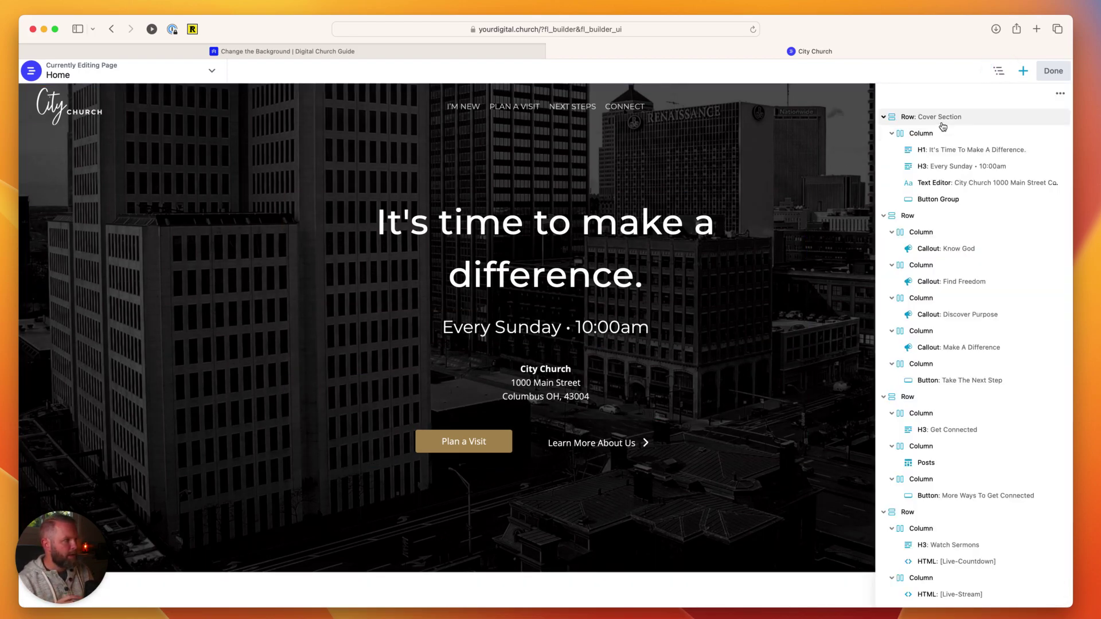
pyautogui.click(999, 71)
pyautogui.click(999, 71)
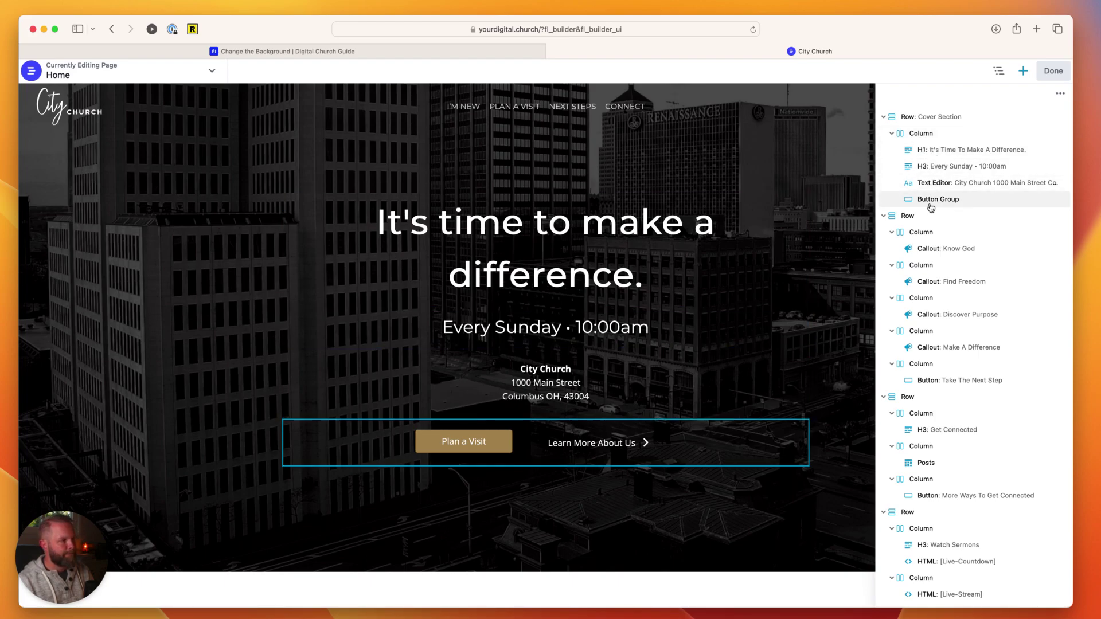
pyautogui.scroll(-6, 684, 311)
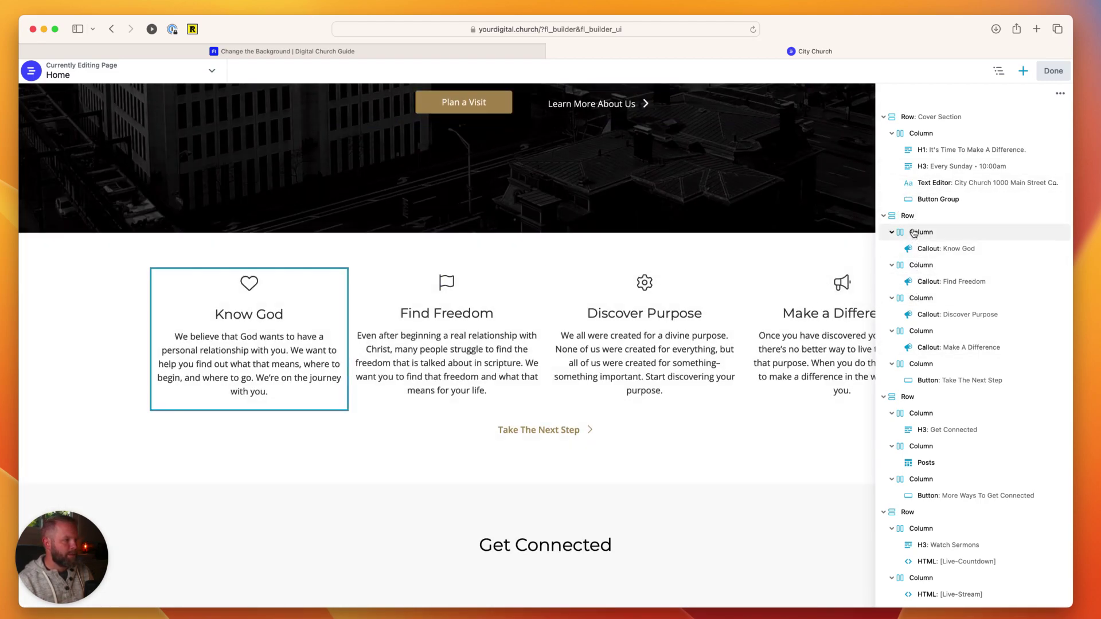
pyautogui.click(996, 70)
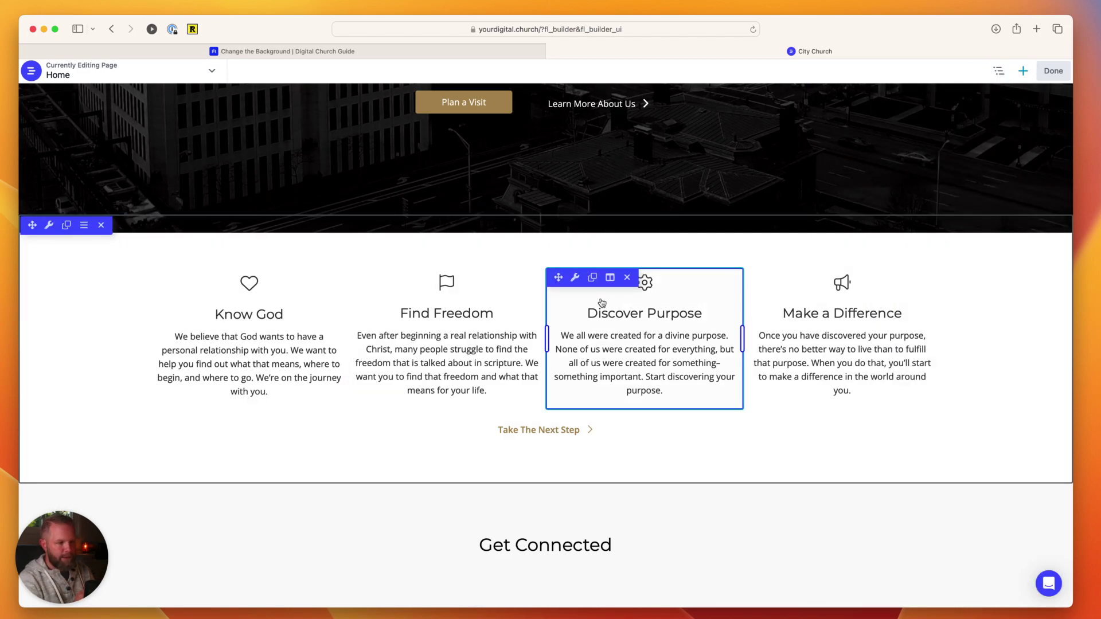
# - Examine the home page's cover section and the callout row beneath it, including their row and column controls
pyautogui.scroll(6, 601, 302)
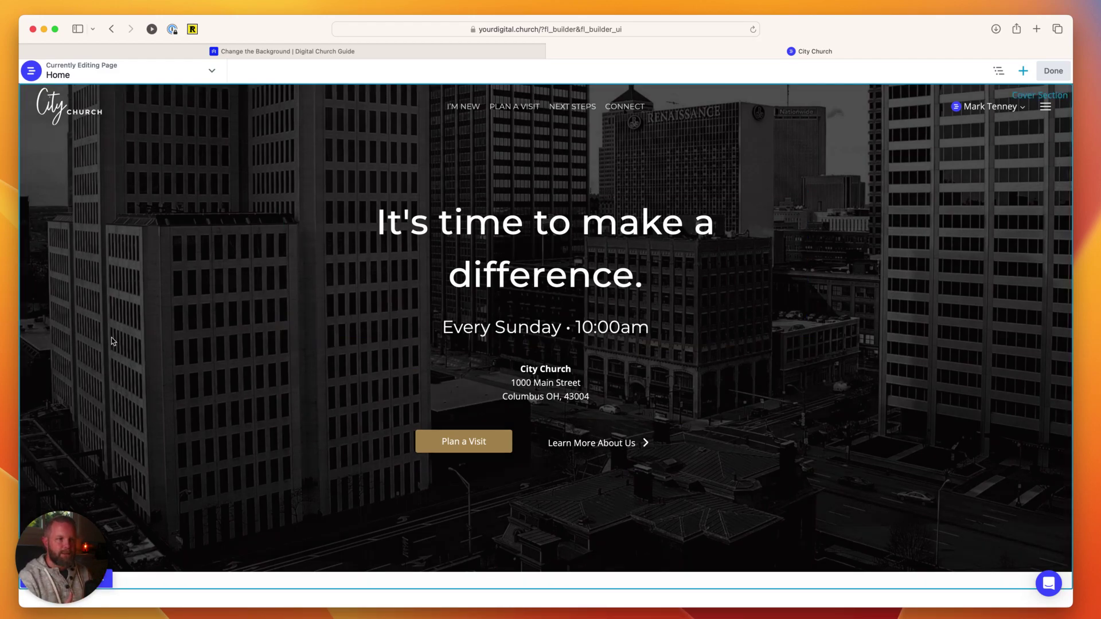
pyautogui.scroll(-5, 156, 401)
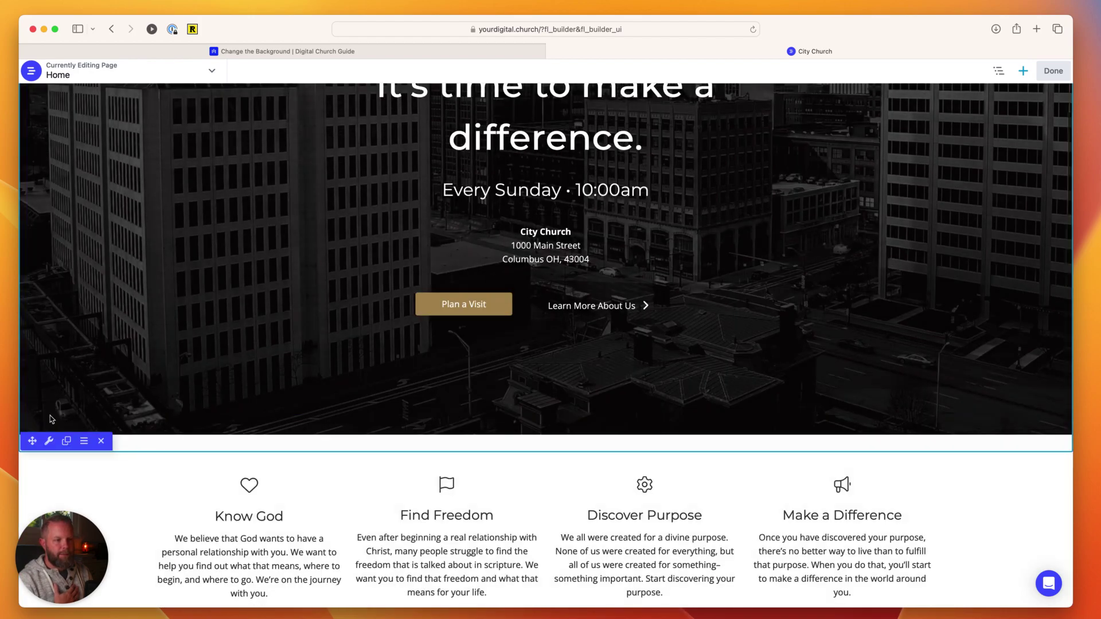
pyautogui.scroll(-5, 133, 494)
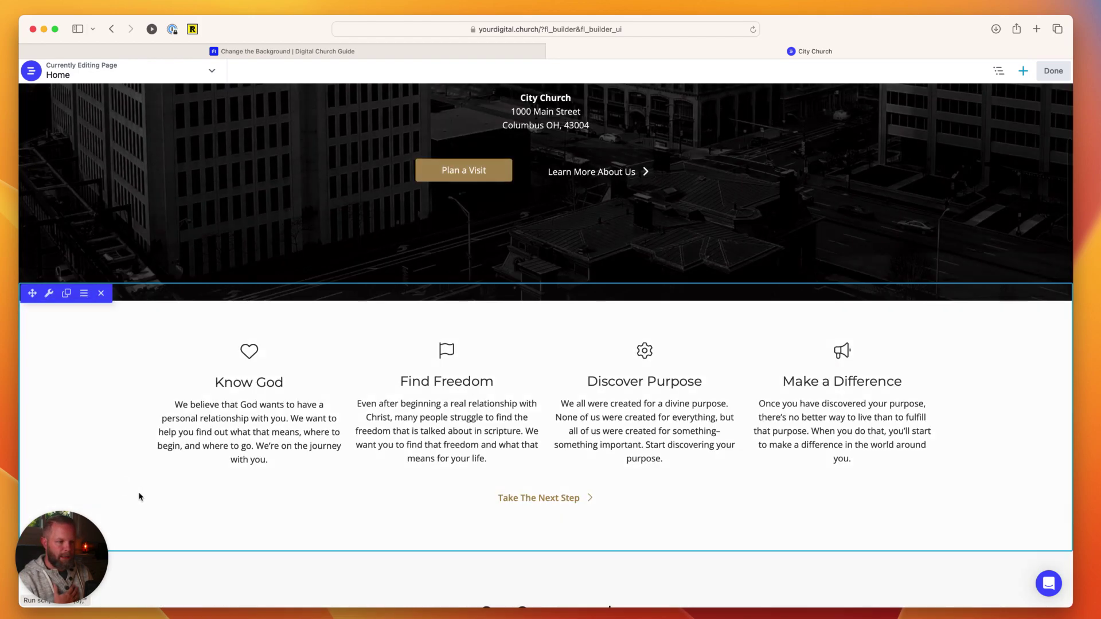
pyautogui.scroll(-2, 135, 493)
pyautogui.scroll(2, 162, 346)
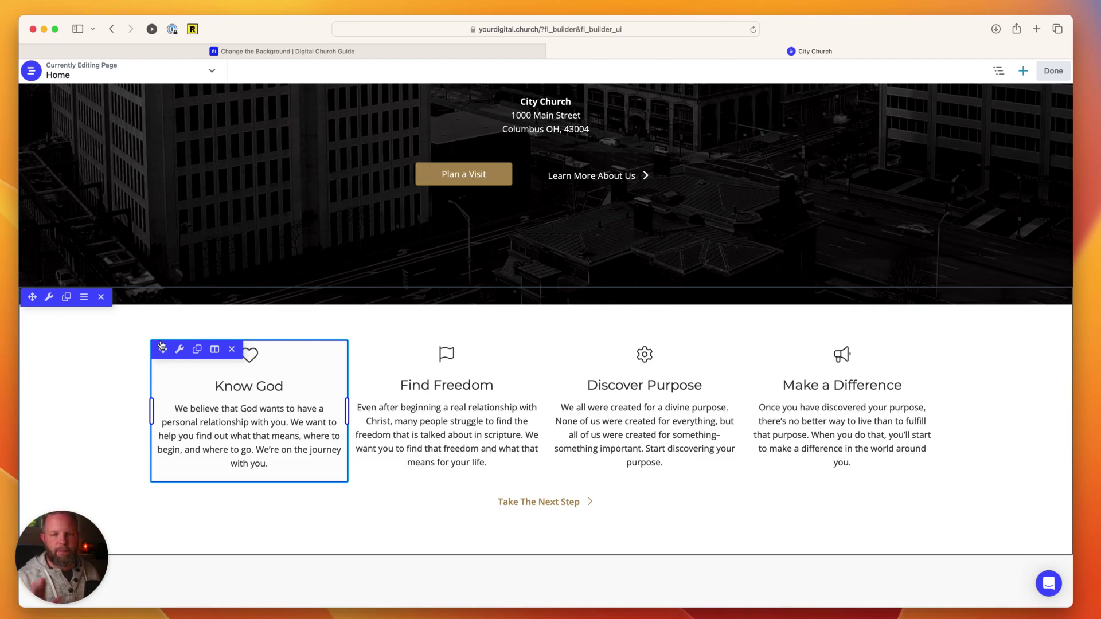
pyautogui.scroll(10, 100, 345)
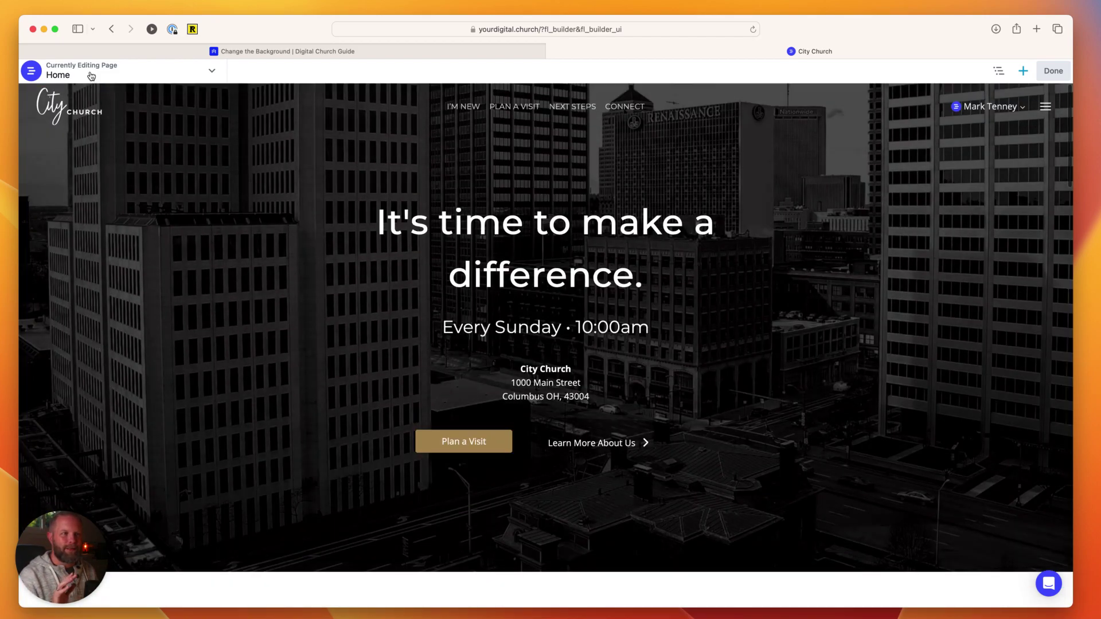
pyautogui.scroll(-12, 138, 230)
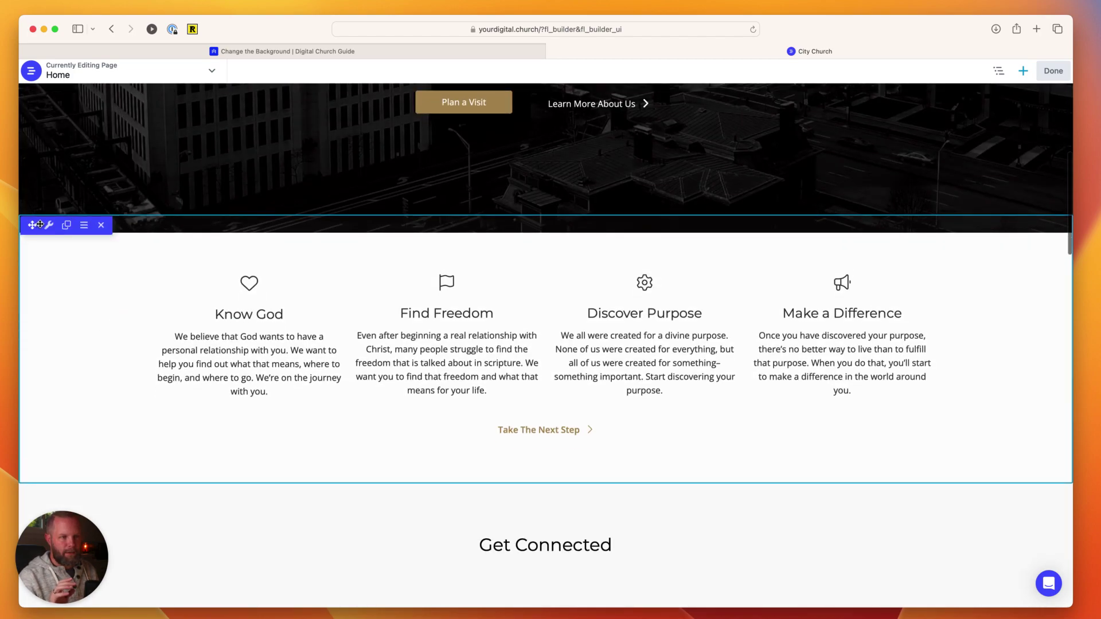
pyautogui.moveTo(50, 227)
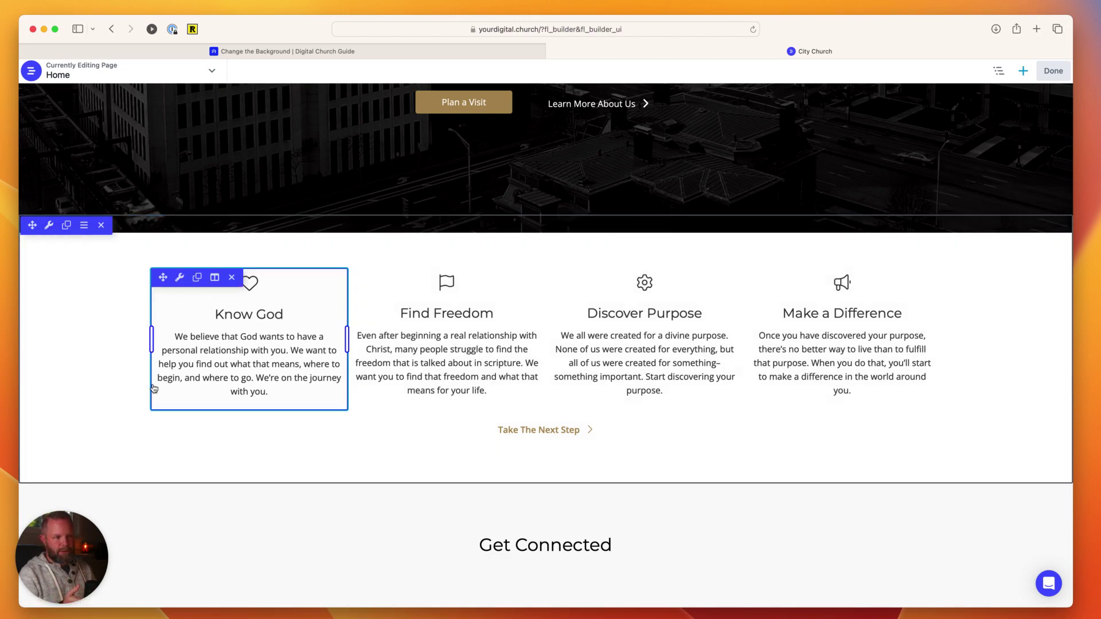
# - Open the row settings of the Cover Section and bring up its background style options
pyautogui.scroll(2, 83, 349)
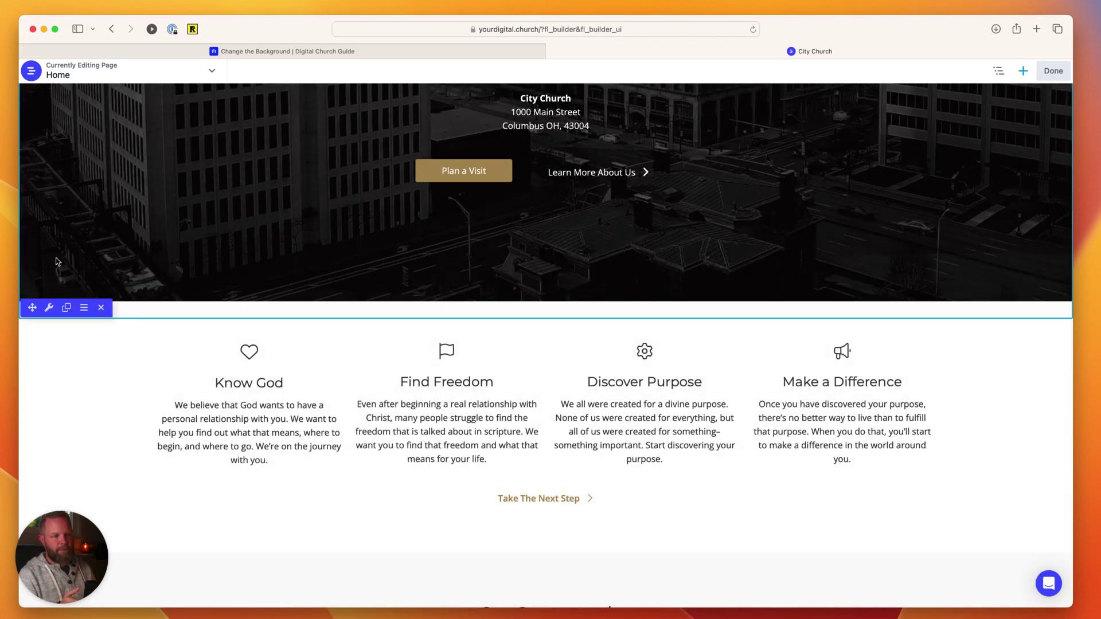
pyautogui.moveTo(50, 308)
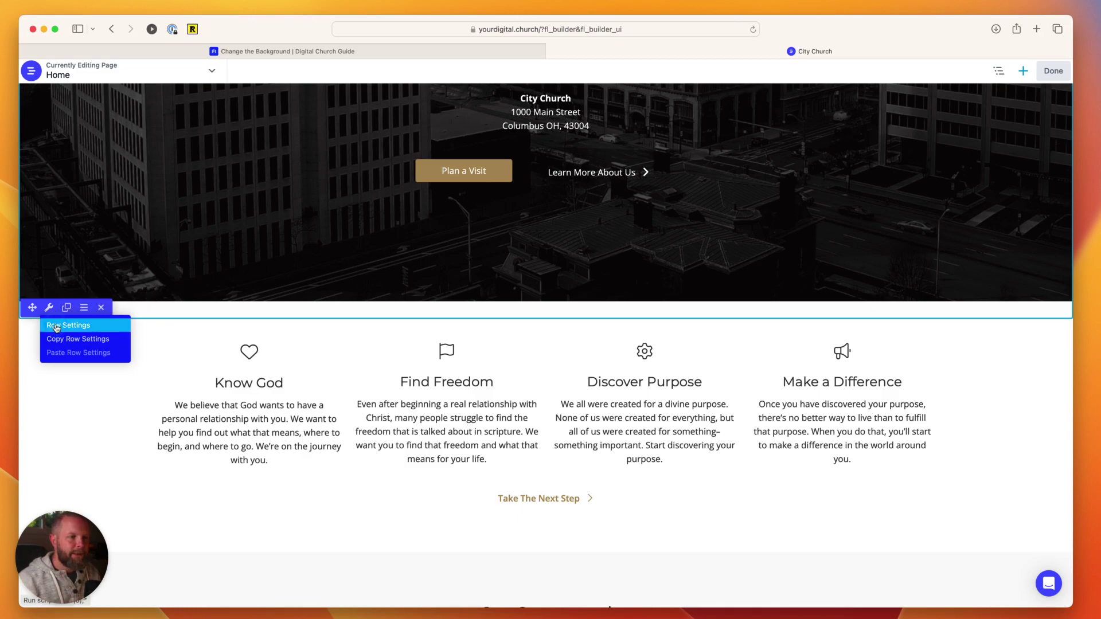
pyautogui.click(175, 194)
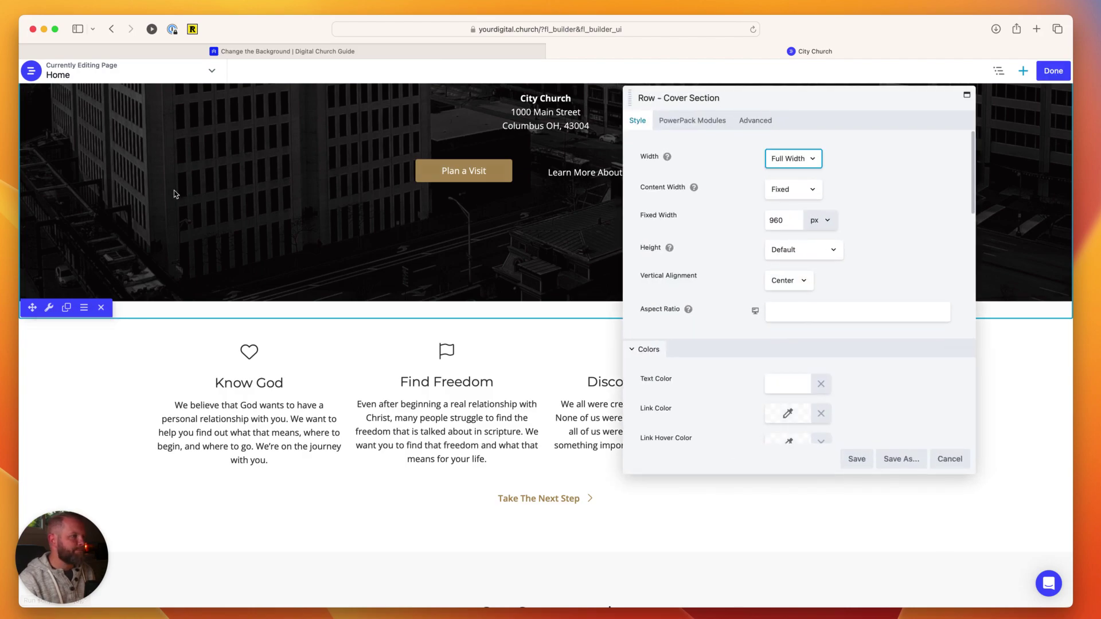
pyautogui.moveTo(797, 93); pyautogui.dragTo(814, 132)
pyautogui.scroll(-10, 740, 338)
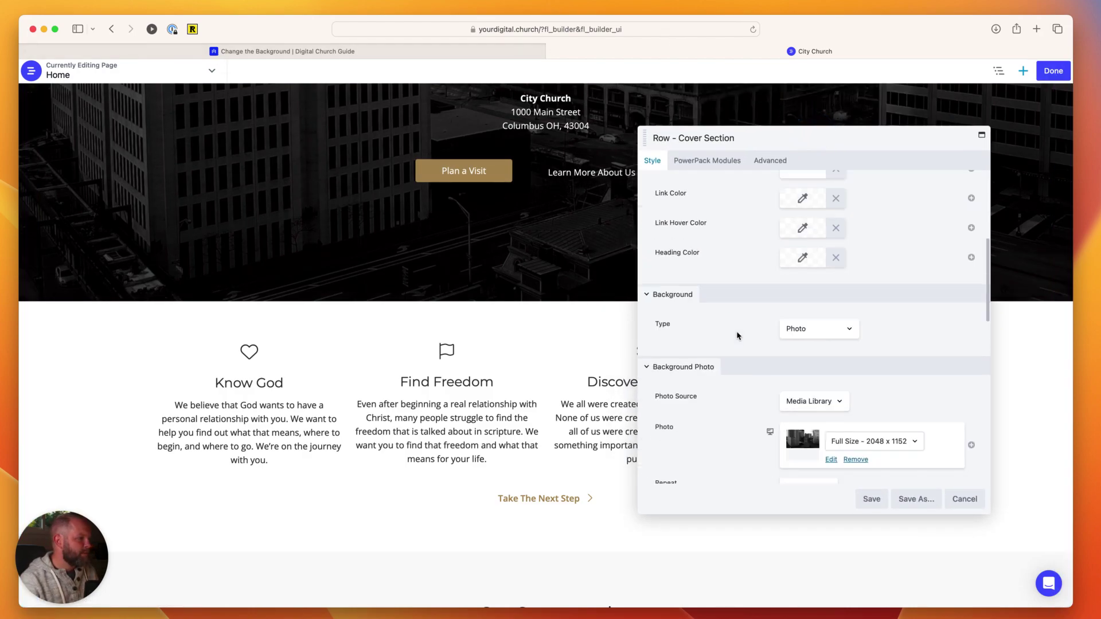
pyautogui.click(653, 163)
pyautogui.scroll(-8, 721, 266)
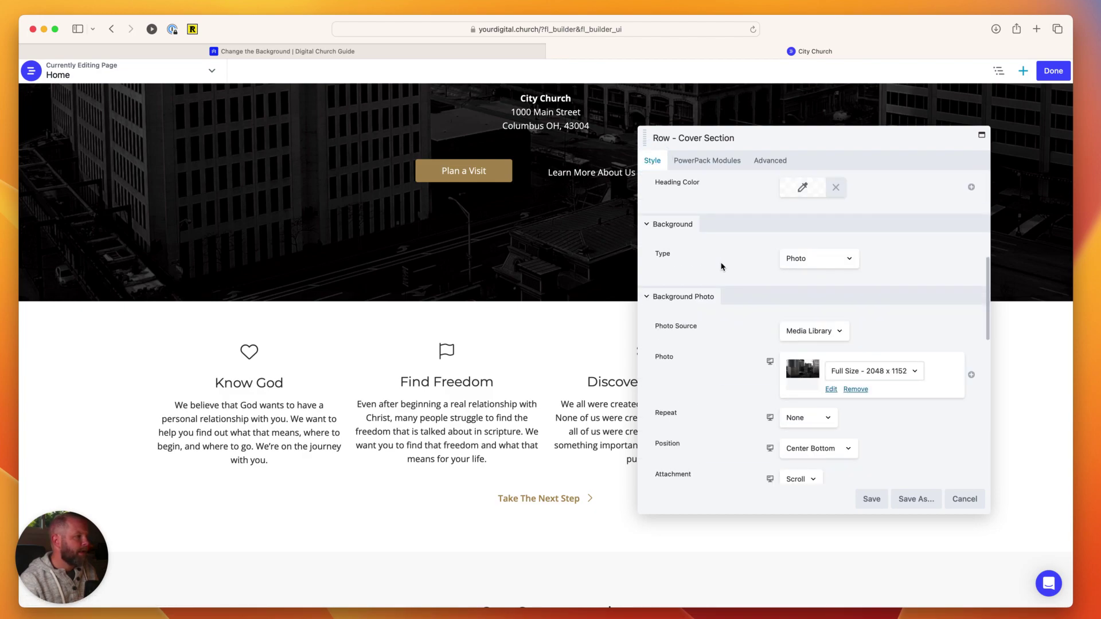
pyautogui.scroll(1, 673, 229)
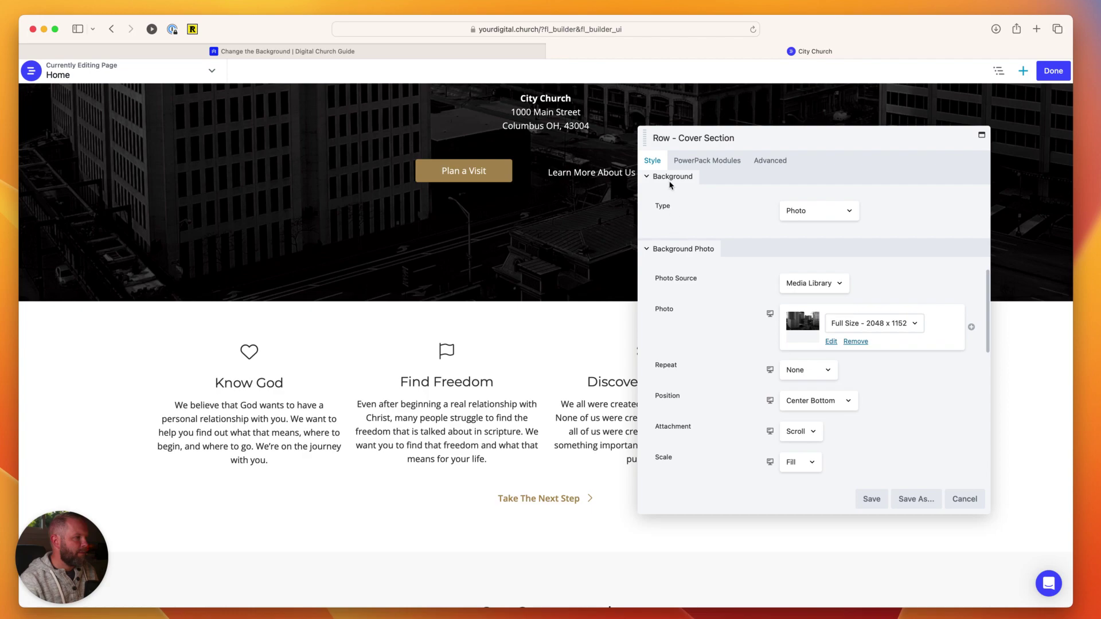
pyautogui.scroll(5, 524, 248)
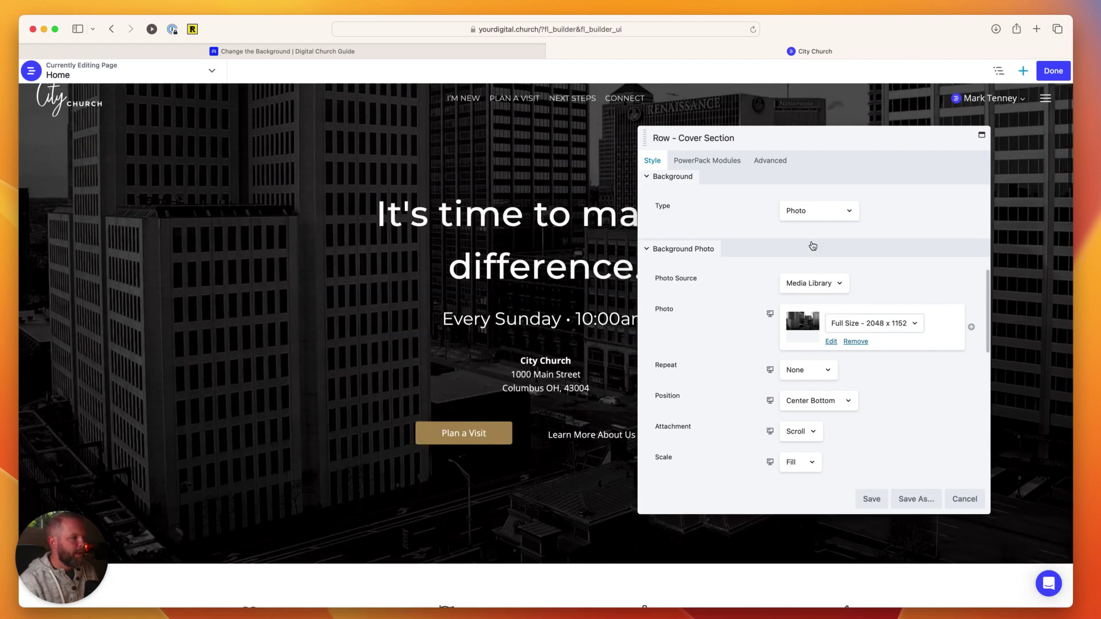
# - Try the Video and Slideshow background types on the Cover Section row
pyautogui.click(806, 212)
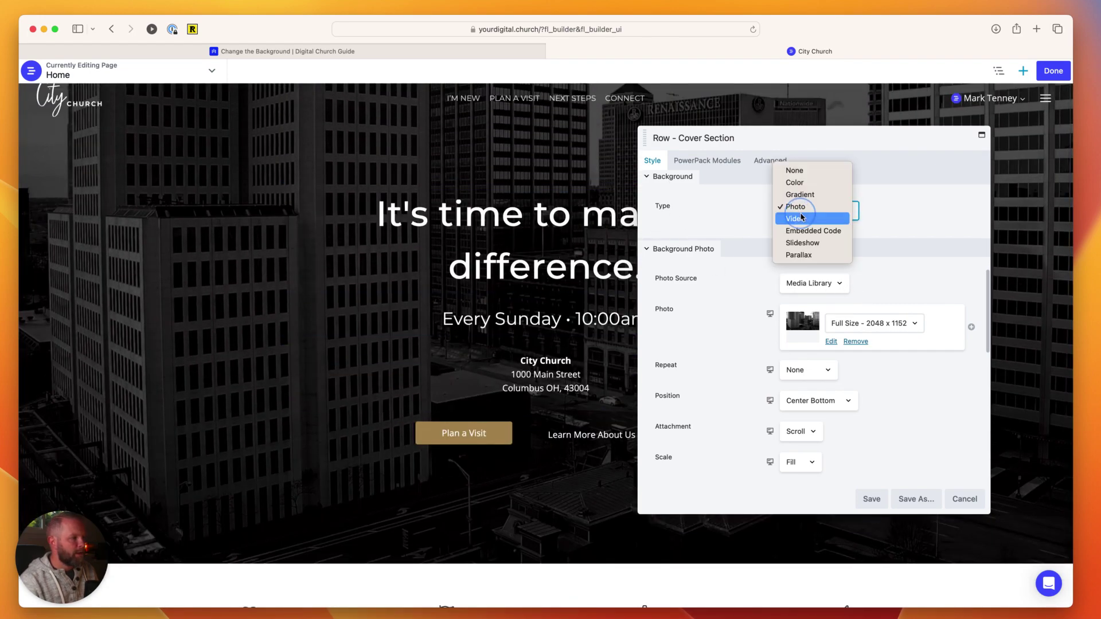
pyautogui.click(811, 218)
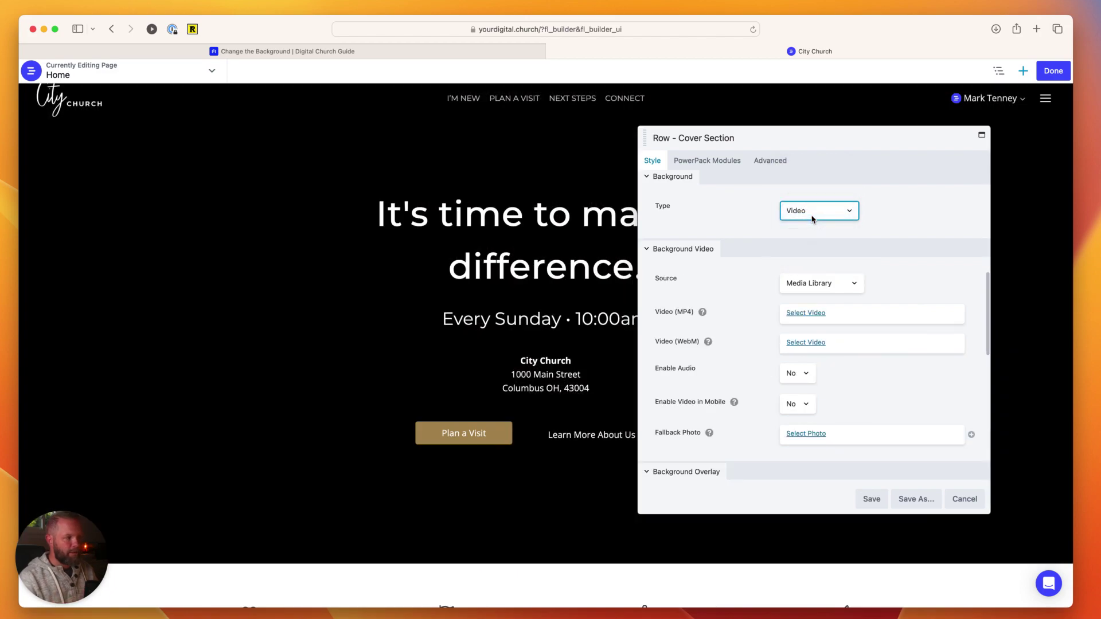
pyautogui.click(813, 213)
pyautogui.click(816, 232)
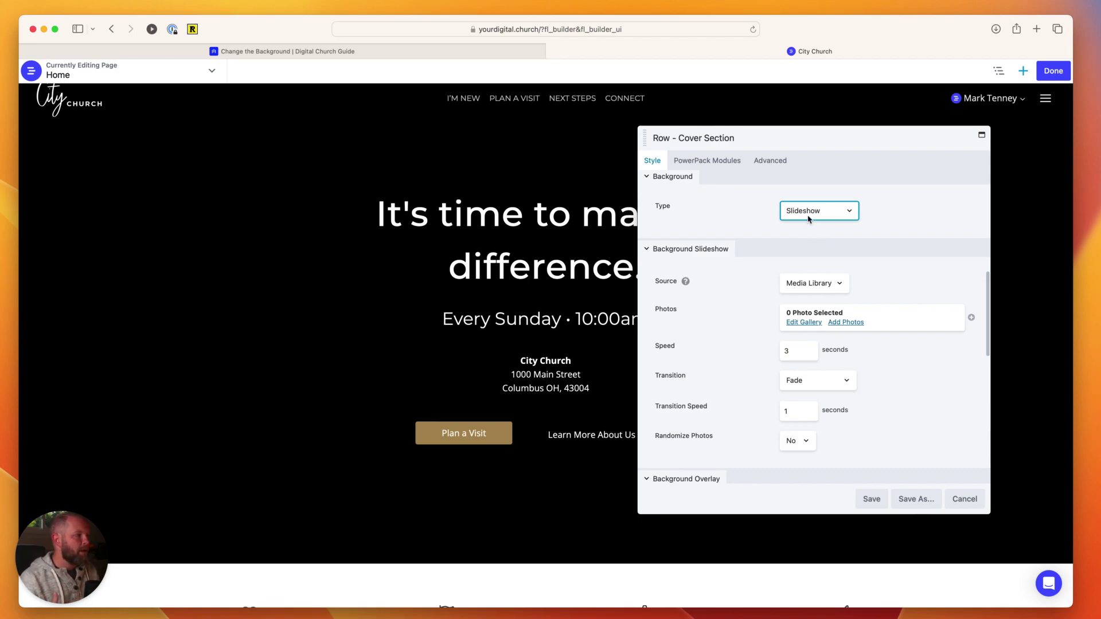
# - Set the Cover Section's background type to Color and choose green #09a07d
pyautogui.click(810, 216)
pyautogui.click(797, 148)
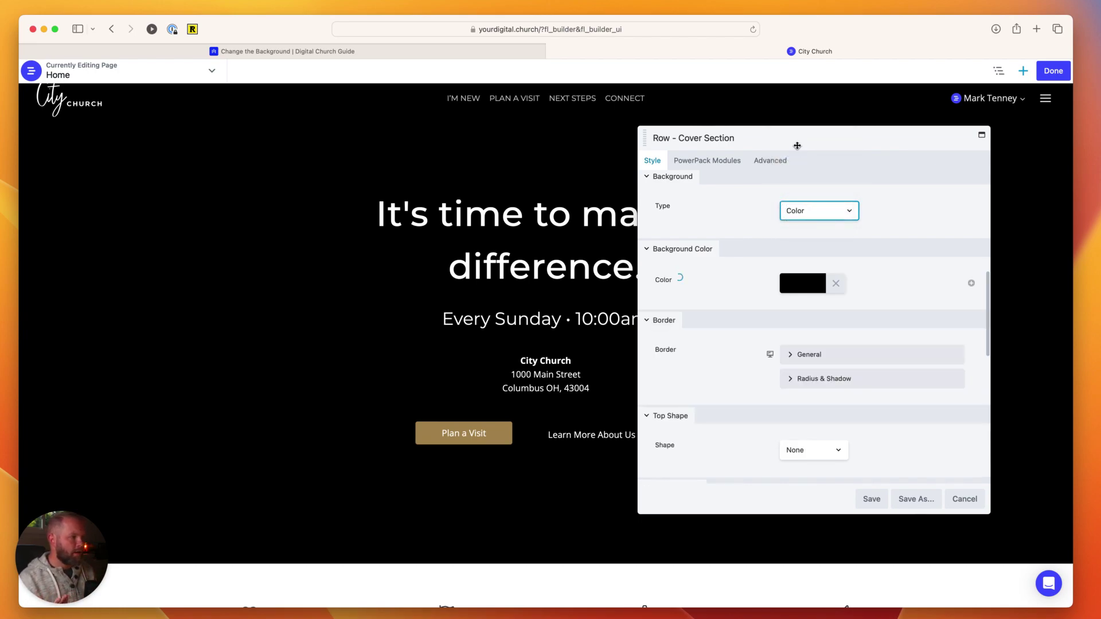
pyautogui.click(803, 290)
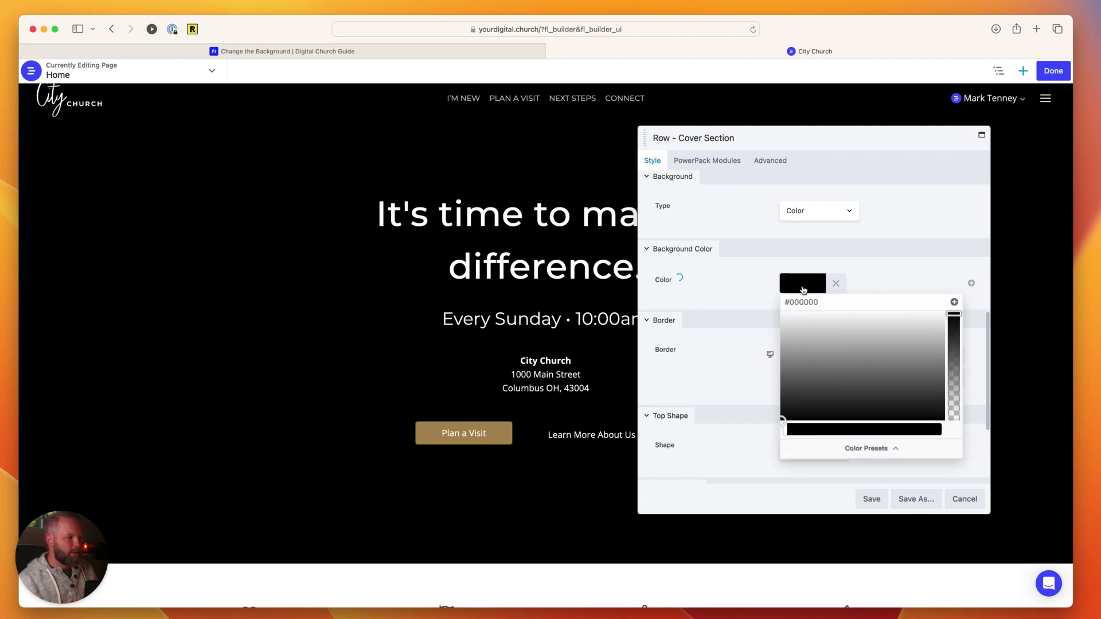
pyautogui.moveTo(870, 386); pyautogui.dragTo(857, 352)
pyautogui.moveTo(865, 430); pyautogui.dragTo(929, 431)
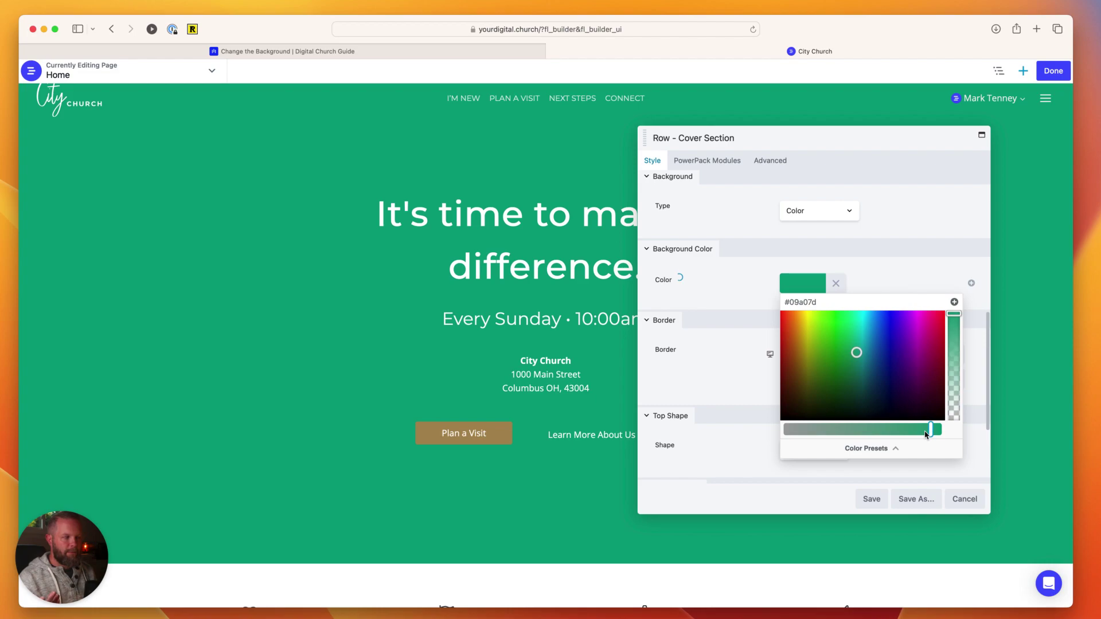
# - Try a linear gradient background on the Cover Section, running from bright green at 0 to dark purple #470077 at 100
pyautogui.click(825, 205)
pyautogui.click(835, 218)
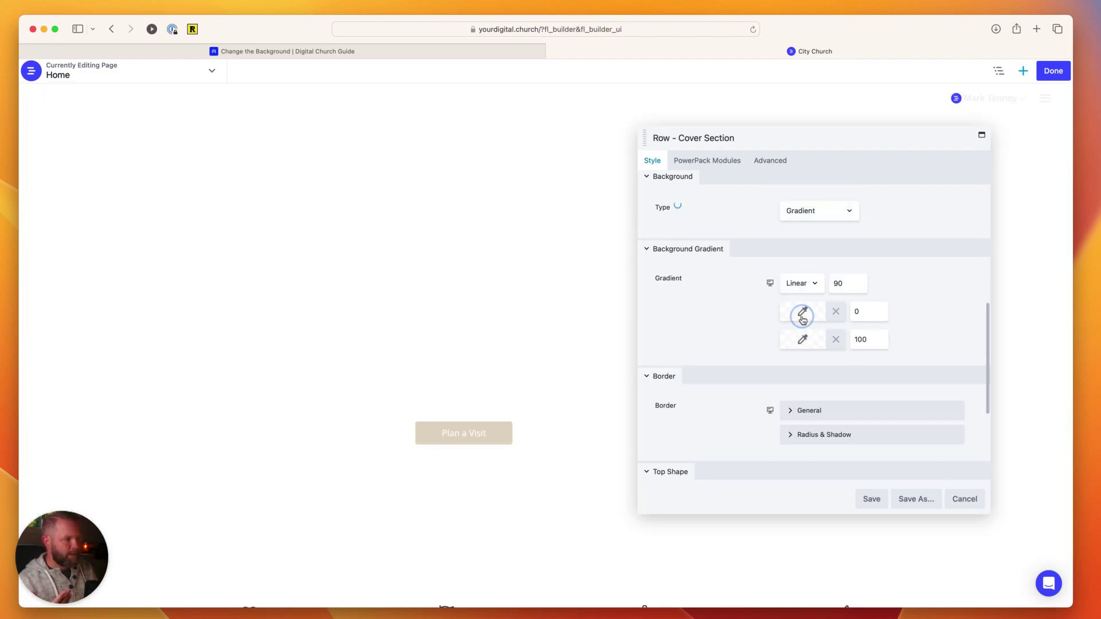
pyautogui.click(802, 311)
pyautogui.click(825, 374)
pyautogui.click(871, 281)
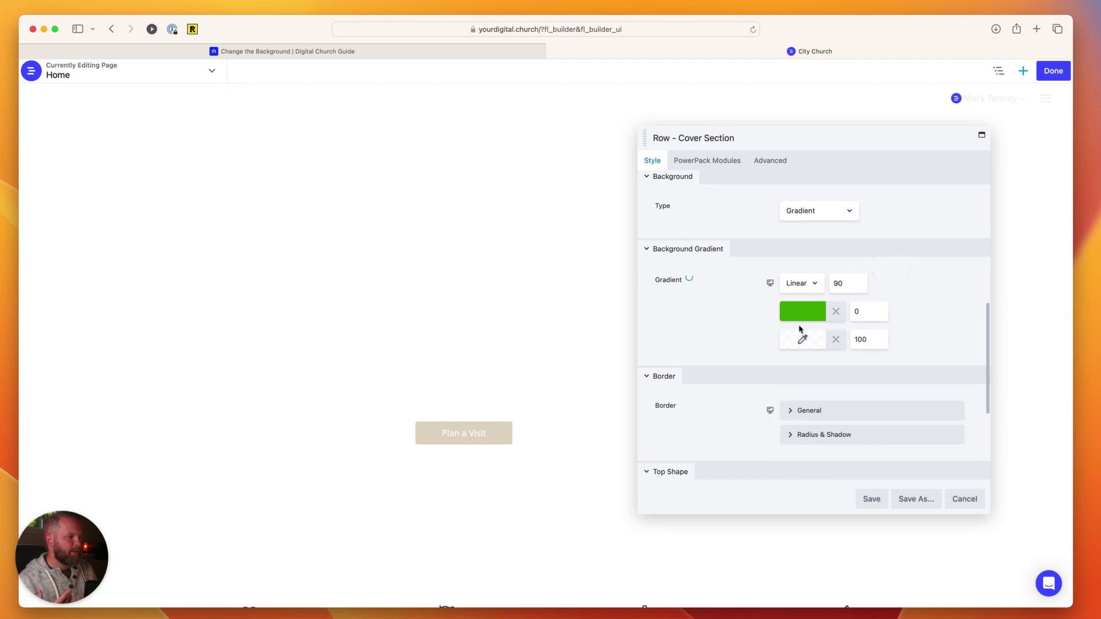
pyautogui.click(798, 342)
pyautogui.click(906, 424)
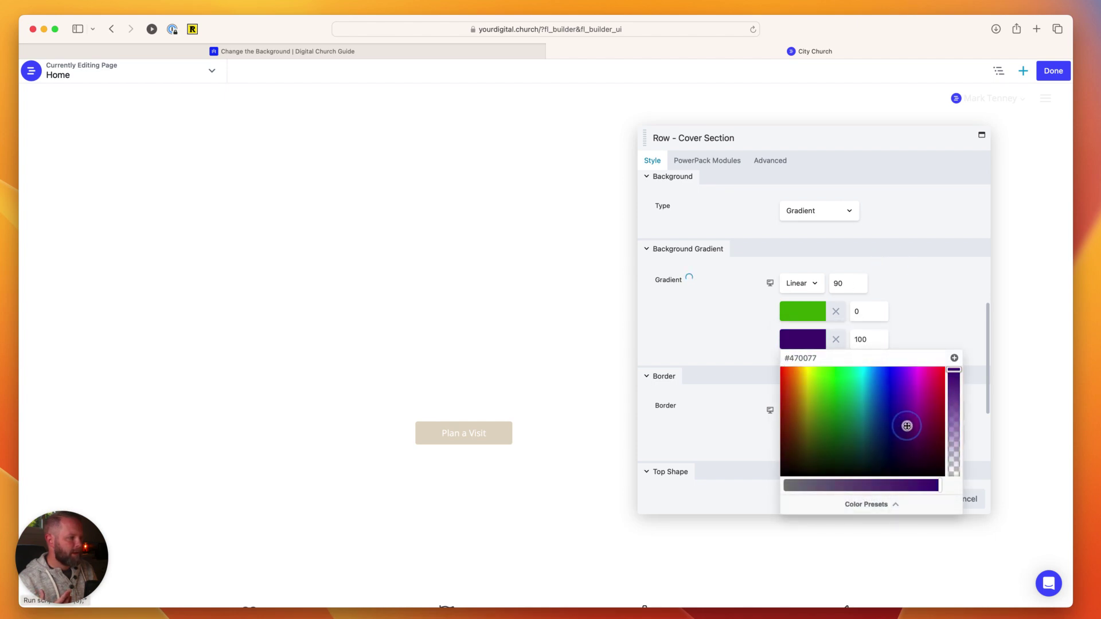
pyautogui.click(933, 312)
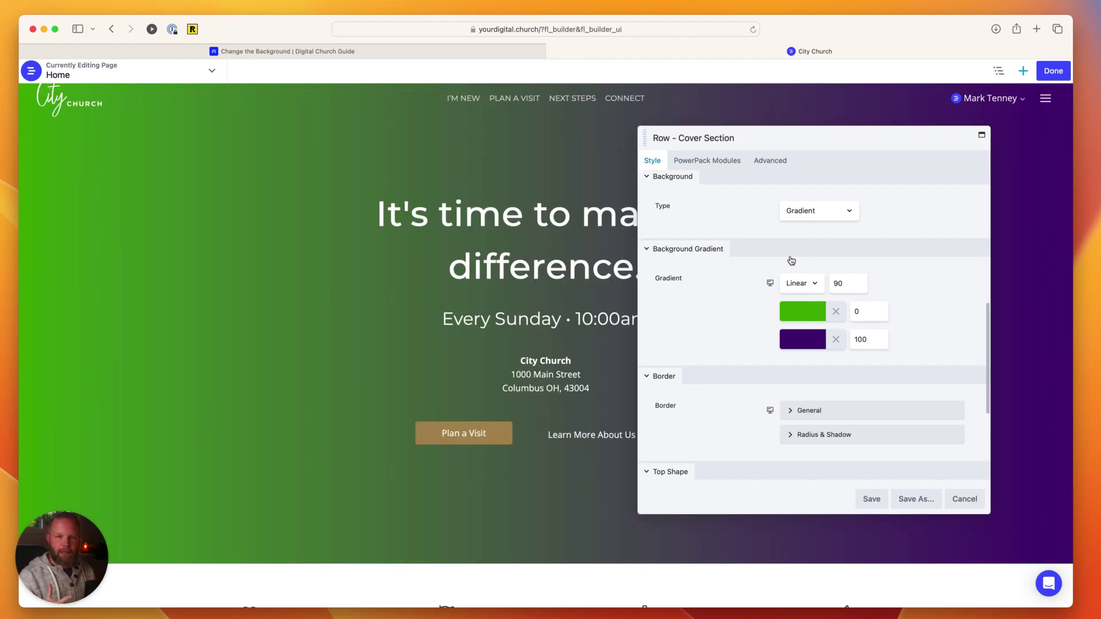
# - Set the Cover Section's background type to Photo and add a dark gray overlay color of rgba(43,43,43,0.57)
pyautogui.click(793, 220)
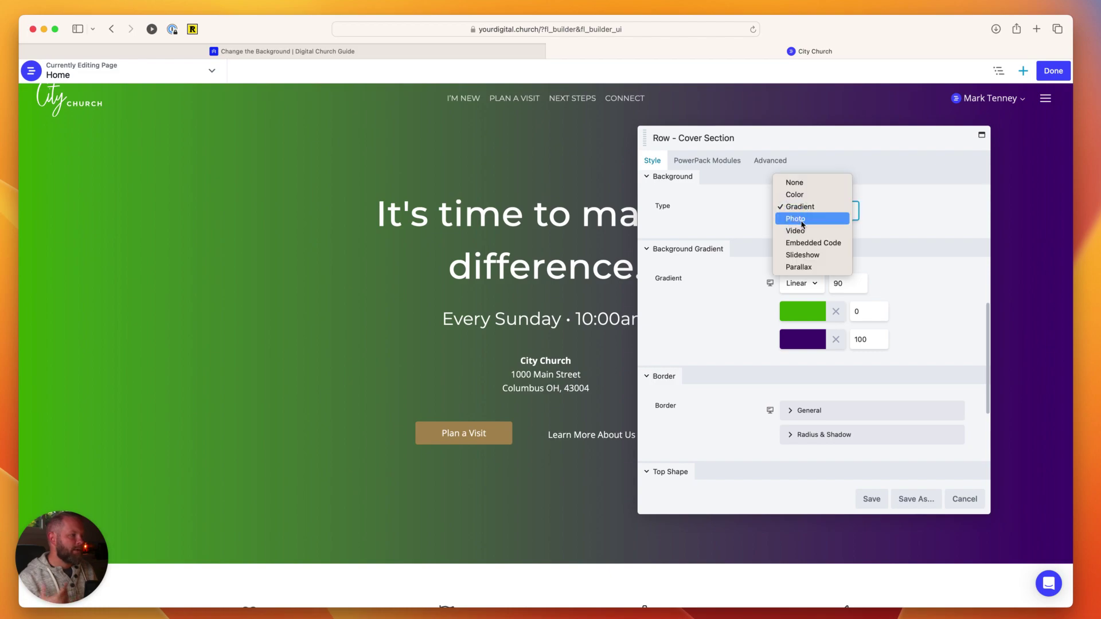
pyautogui.click(801, 221)
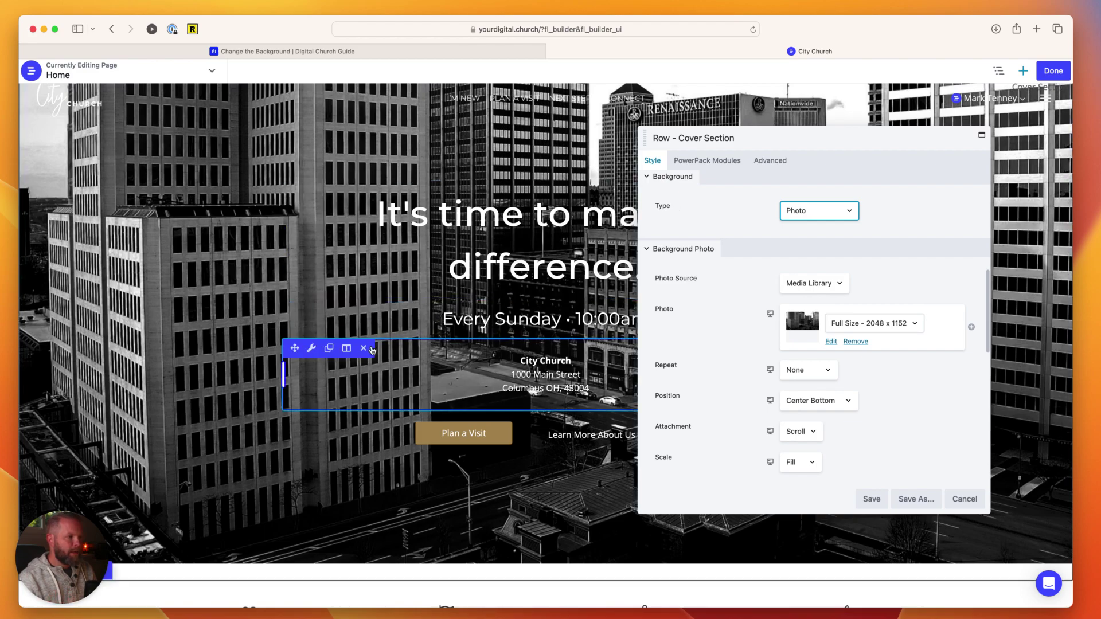
pyautogui.scroll(-1, 775, 343)
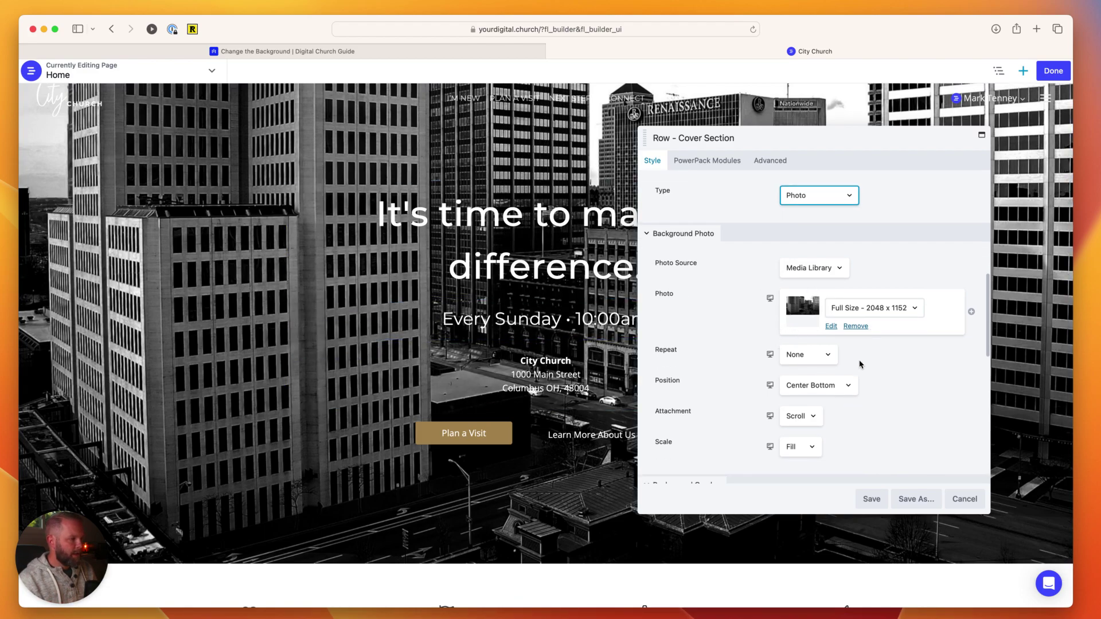
pyautogui.scroll(-10, 860, 363)
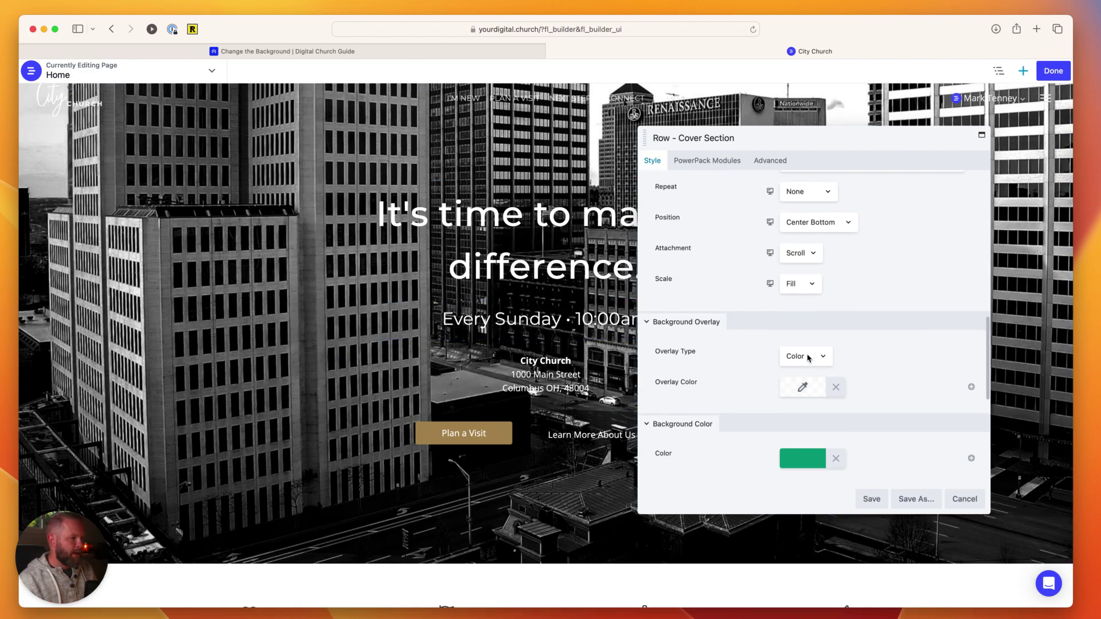
pyautogui.click(799, 390)
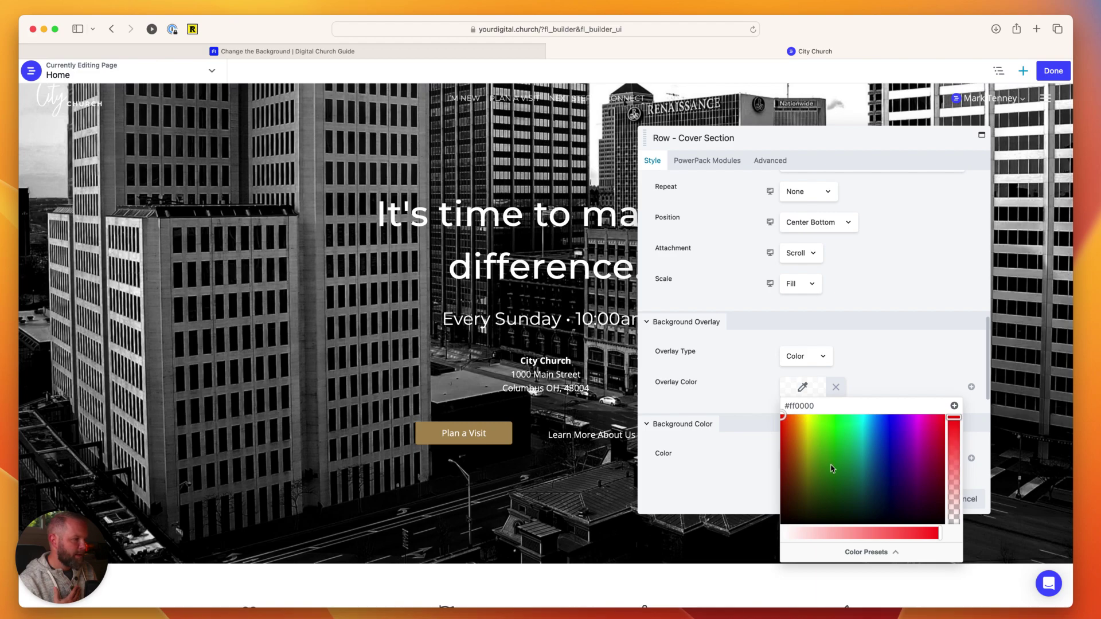
pyautogui.moveTo(832, 469); pyautogui.dragTo(785, 534)
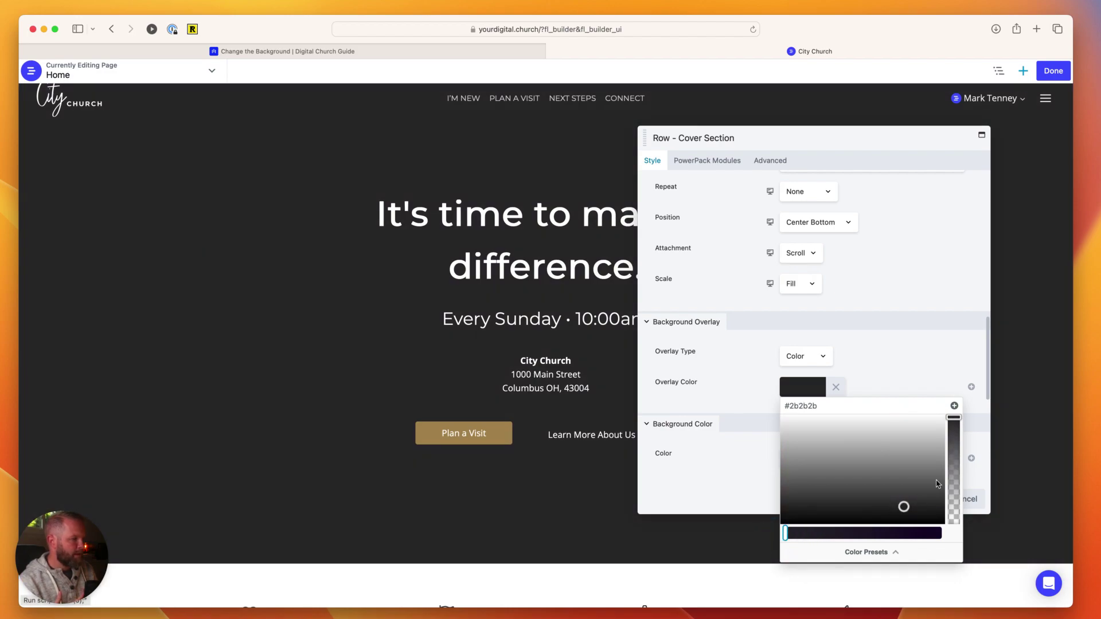
pyautogui.moveTo(953, 419); pyautogui.dragTo(951, 465)
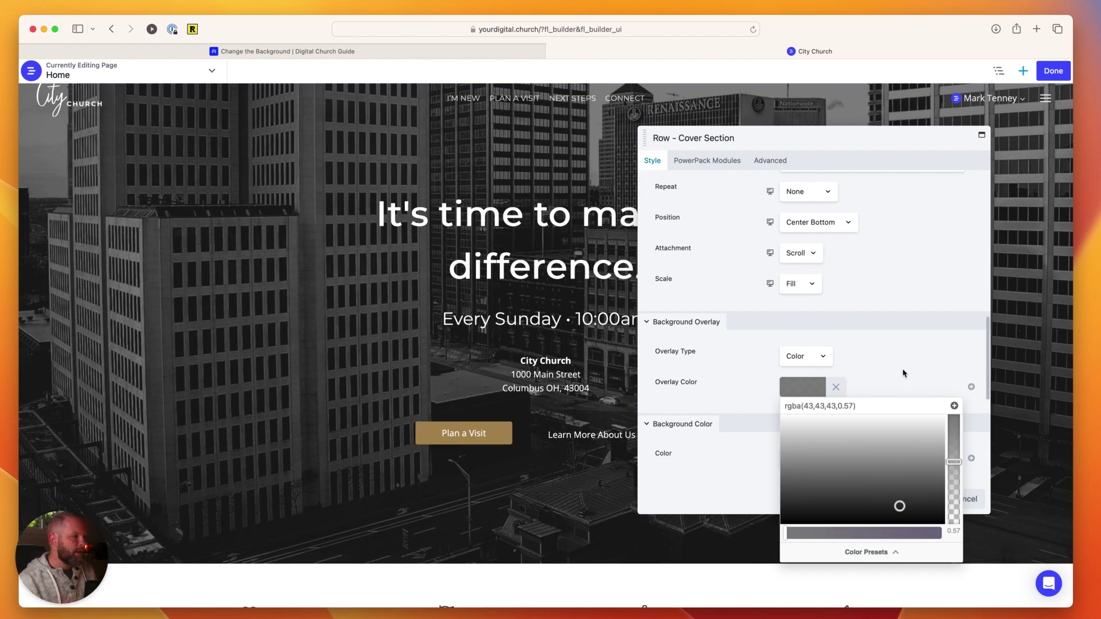
pyautogui.click(902, 388)
# - Replace the Cover Section's background photo with the dark mountain landscape in the first row of the media library
pyautogui.scroll(5, 688, 376)
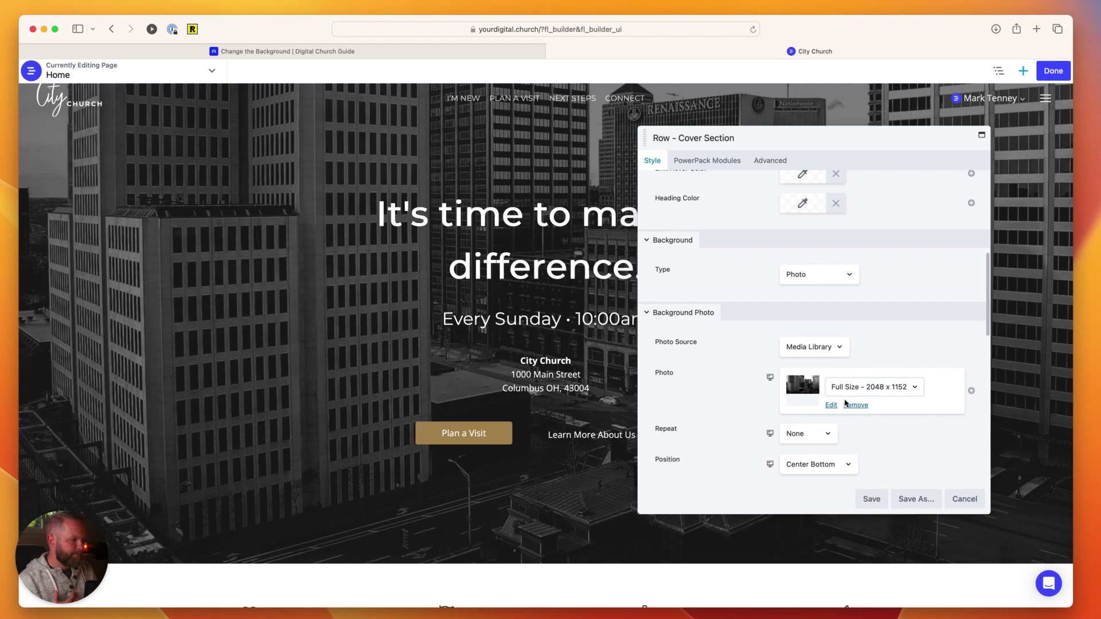
pyautogui.click(855, 405)
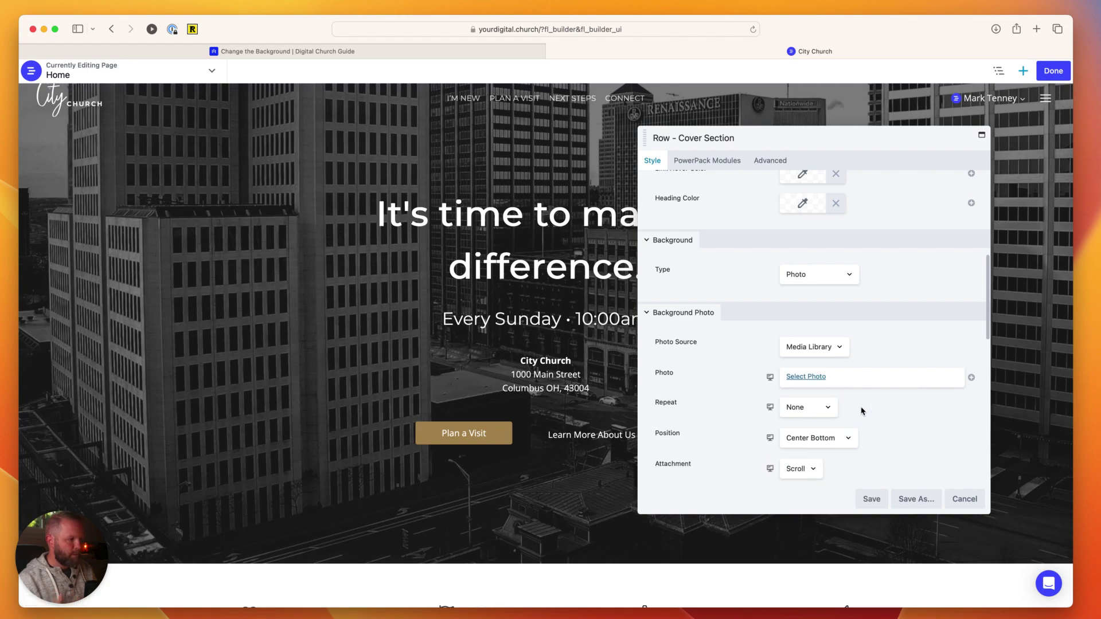
pyautogui.click(815, 378)
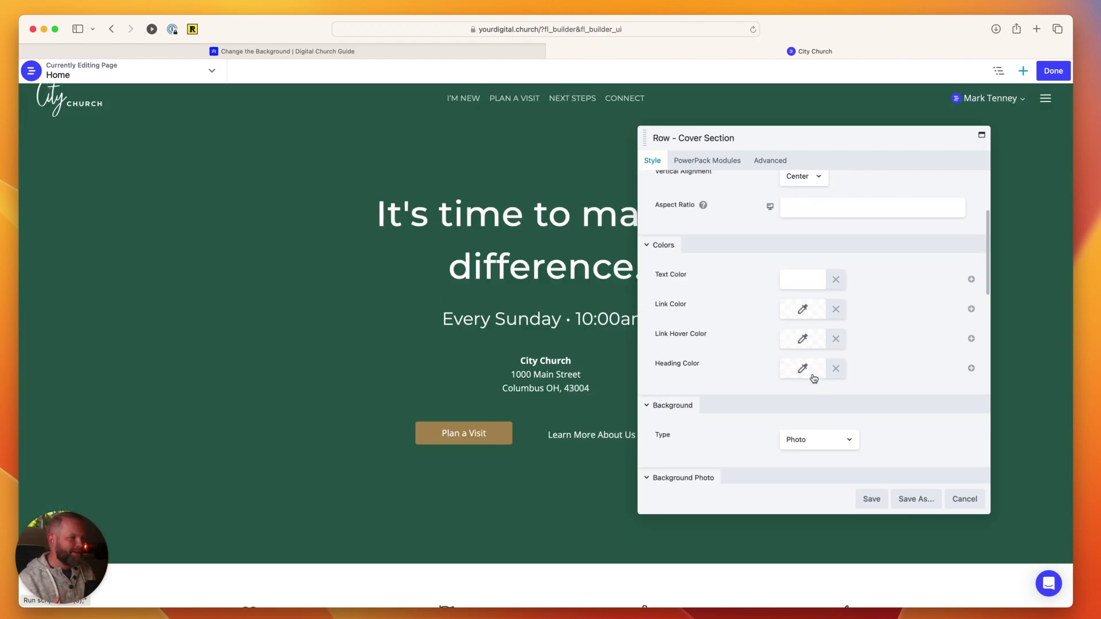
pyautogui.scroll(-3, 814, 379)
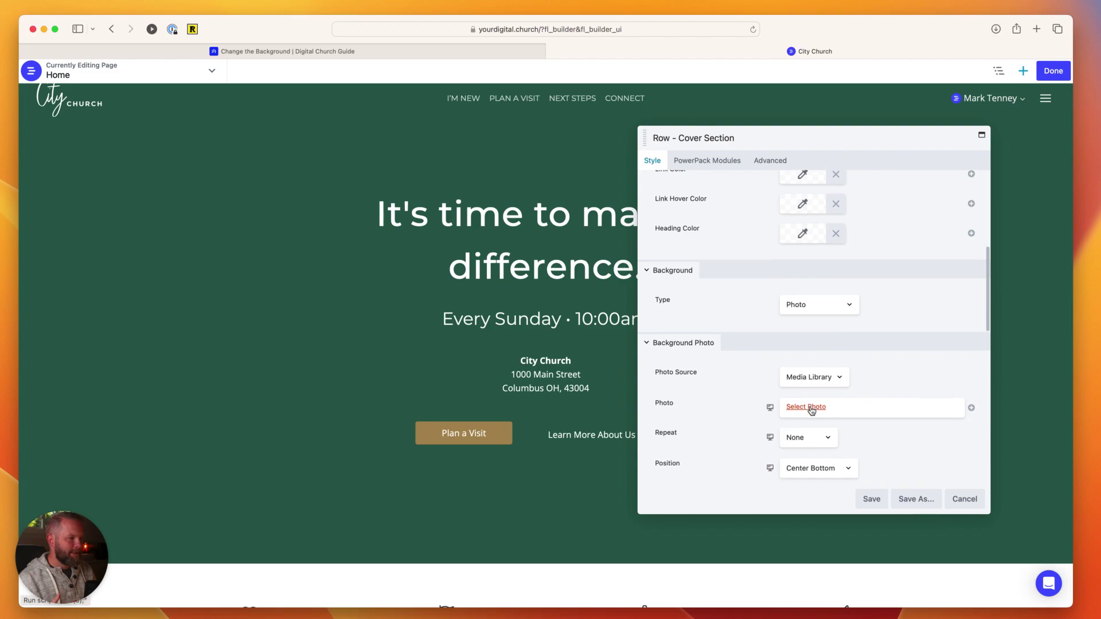
pyautogui.scroll(-1, 811, 405)
pyautogui.click(806, 364)
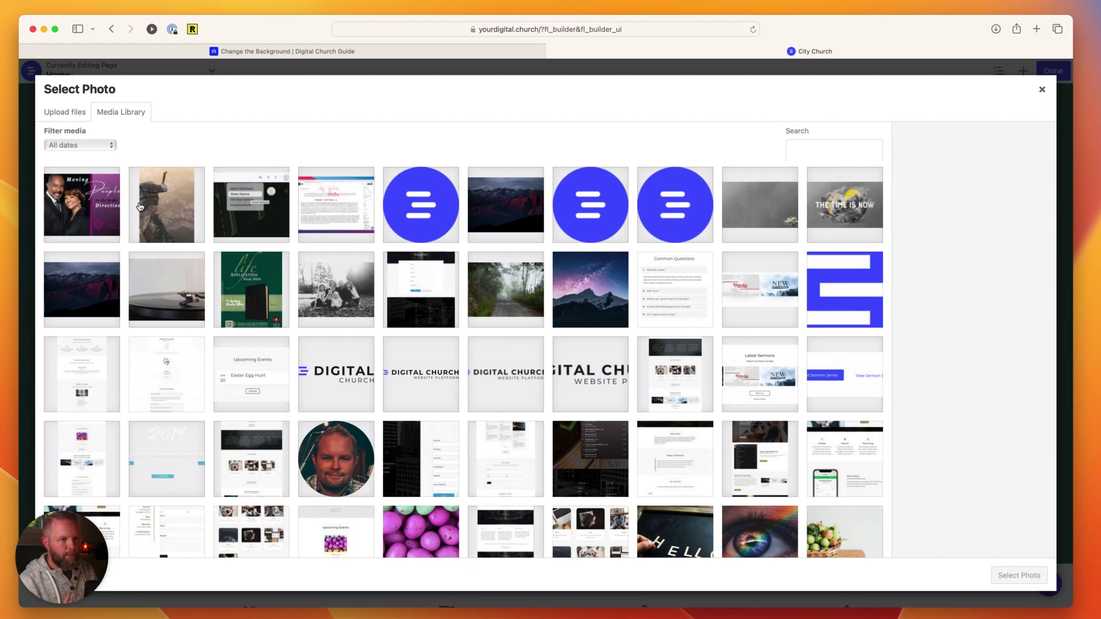
pyautogui.click(513, 219)
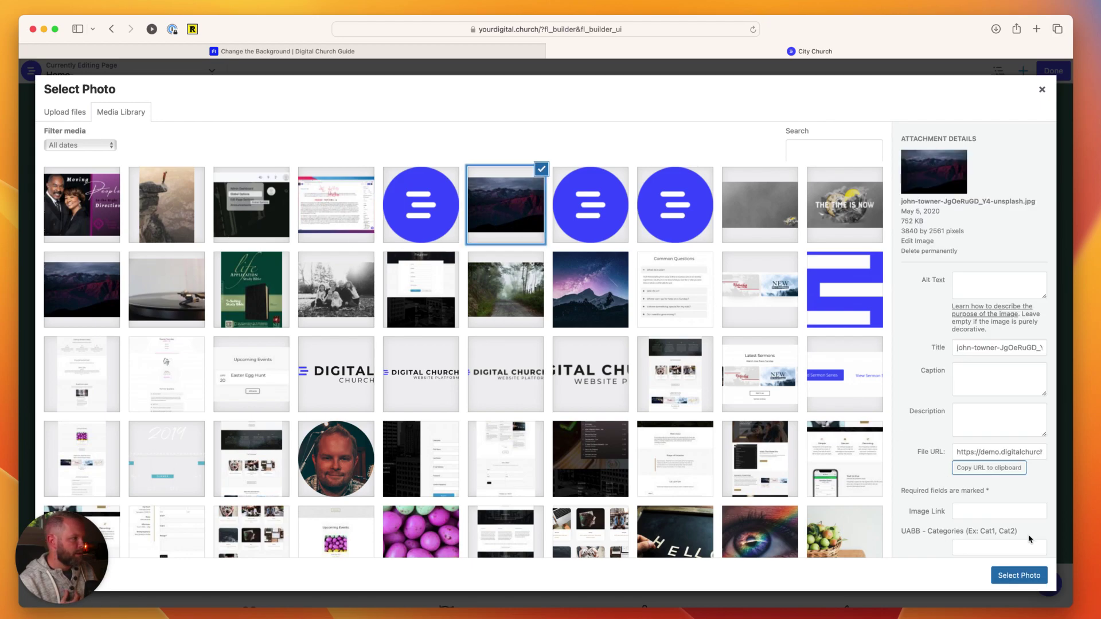
pyautogui.click(1018, 575)
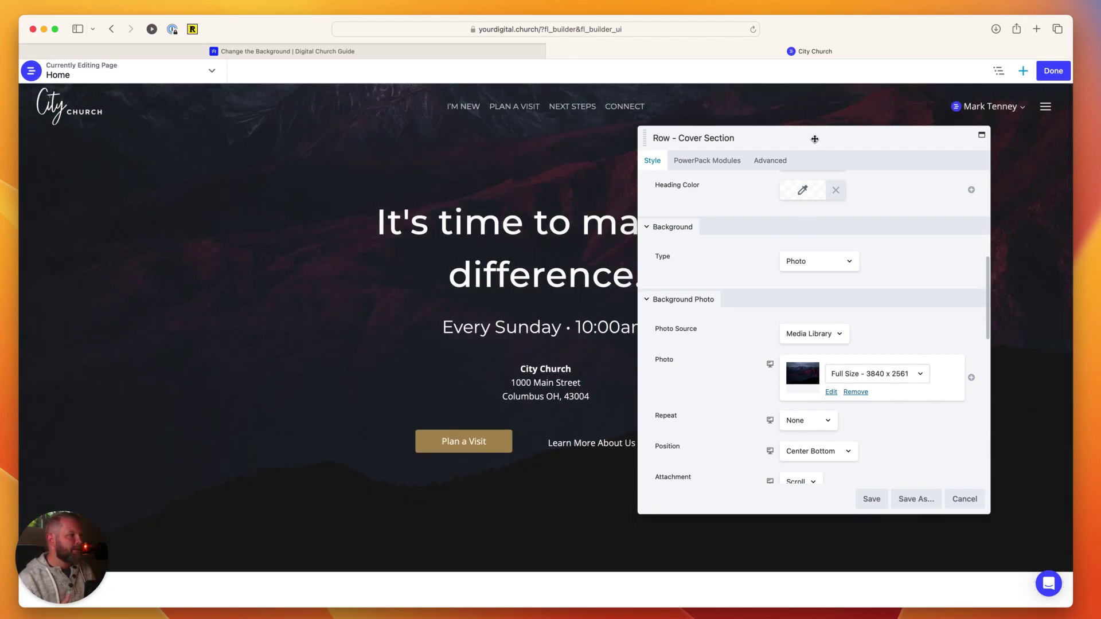
# - Try the Center position for the background photo, then set its position to Center Top
pyautogui.moveTo(814, 138)
pyautogui.mouseDown()
pyautogui.moveTo(865, 342)
pyautogui.moveTo(869, 514)
pyautogui.moveTo(815, 145)
pyautogui.mouseUp()
pyautogui.scroll(-3, 843, 457)
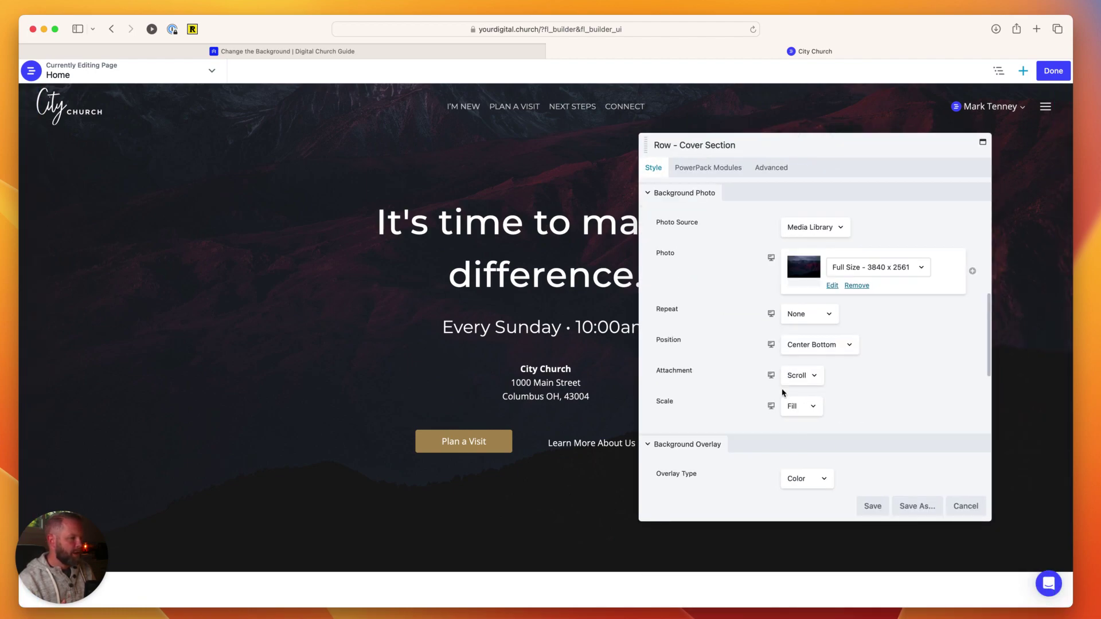
pyautogui.click(835, 355)
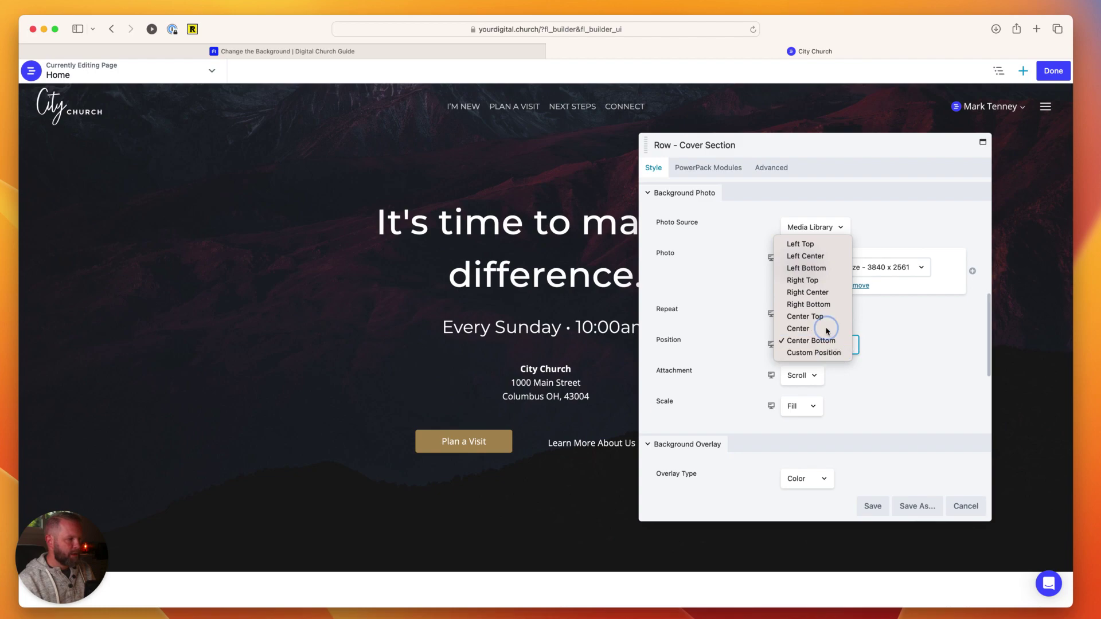
pyautogui.click(827, 331)
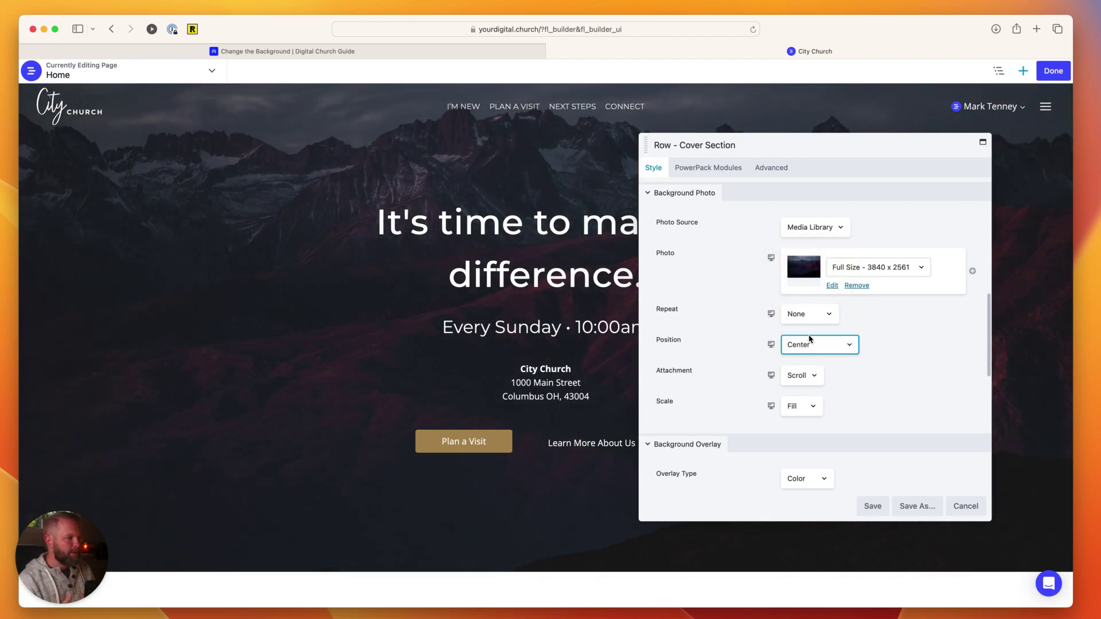
pyautogui.click(814, 345)
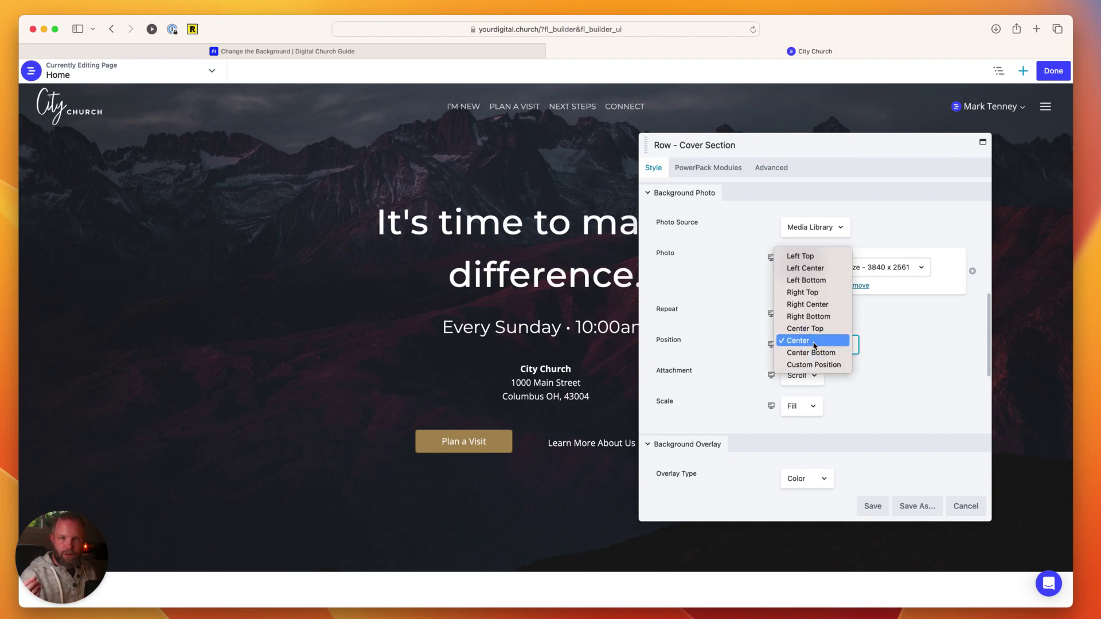
pyautogui.click(813, 328)
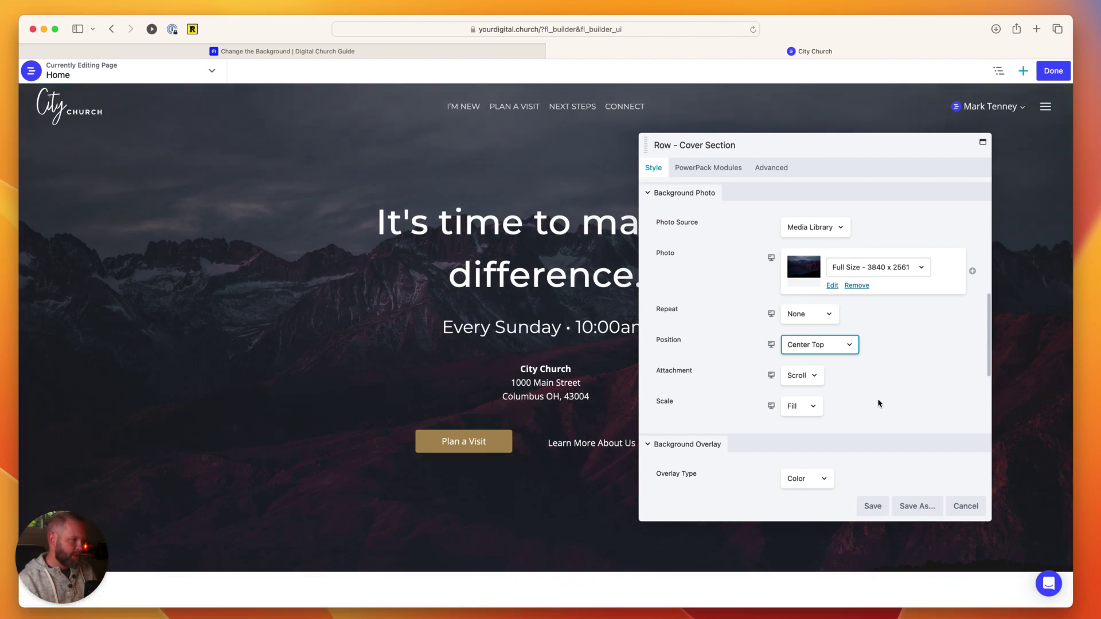
# - Try the Fixed attachment on the background photo and preview how it behaves while the page scrolls
pyautogui.click(814, 376)
pyautogui.click(800, 374)
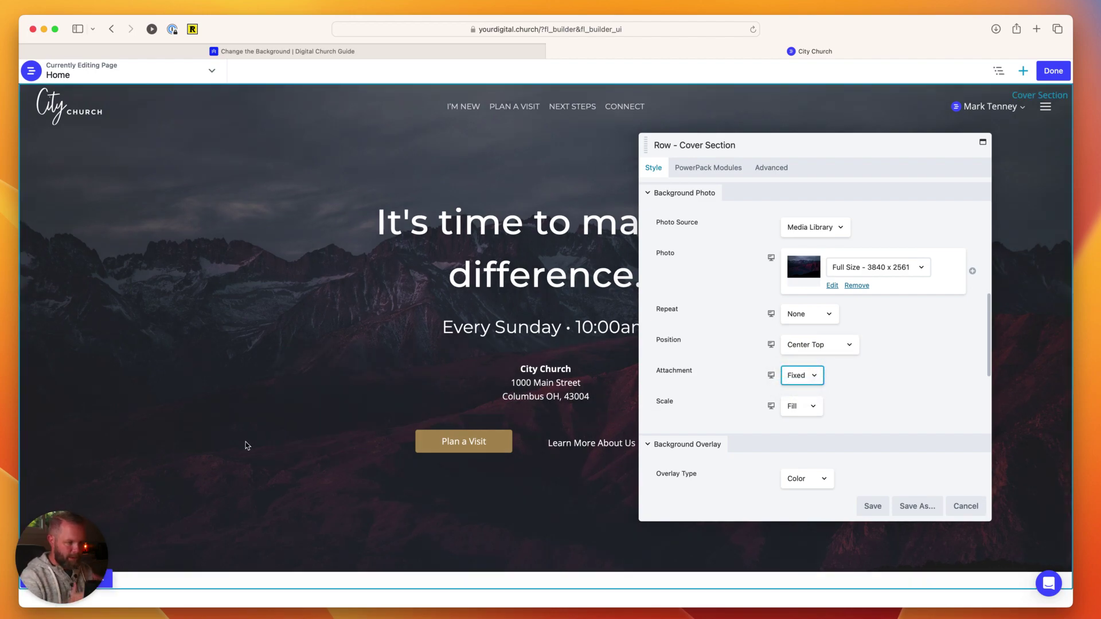
pyautogui.scroll(-3, 246, 445)
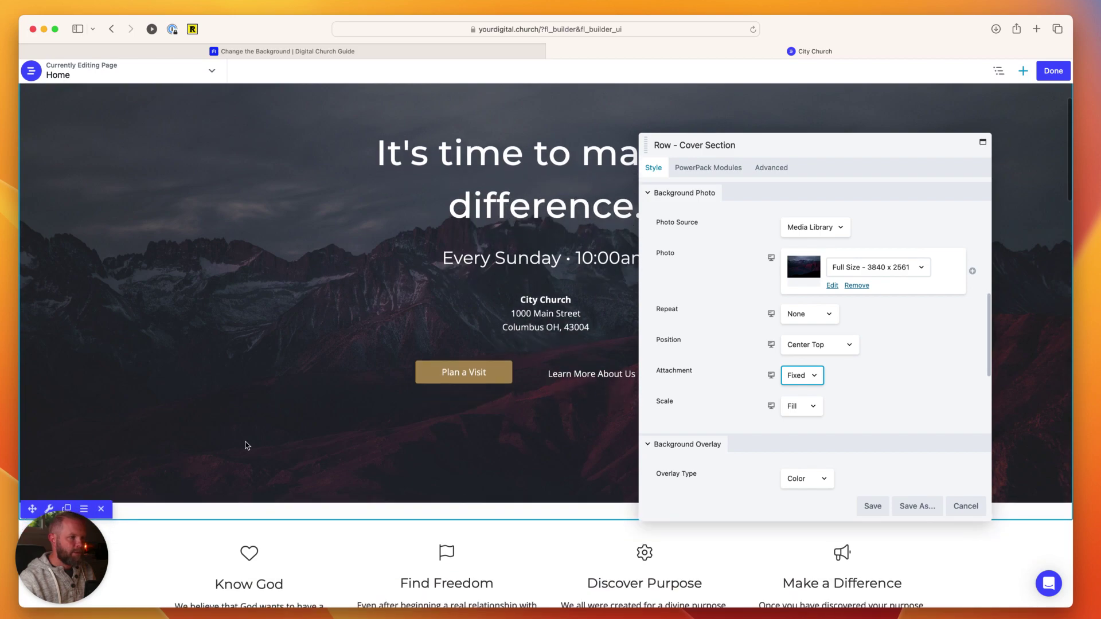
pyautogui.scroll(-3, 247, 445)
pyautogui.scroll(5, 246, 445)
pyautogui.scroll(-3, 247, 445)
pyautogui.scroll(5, 247, 446)
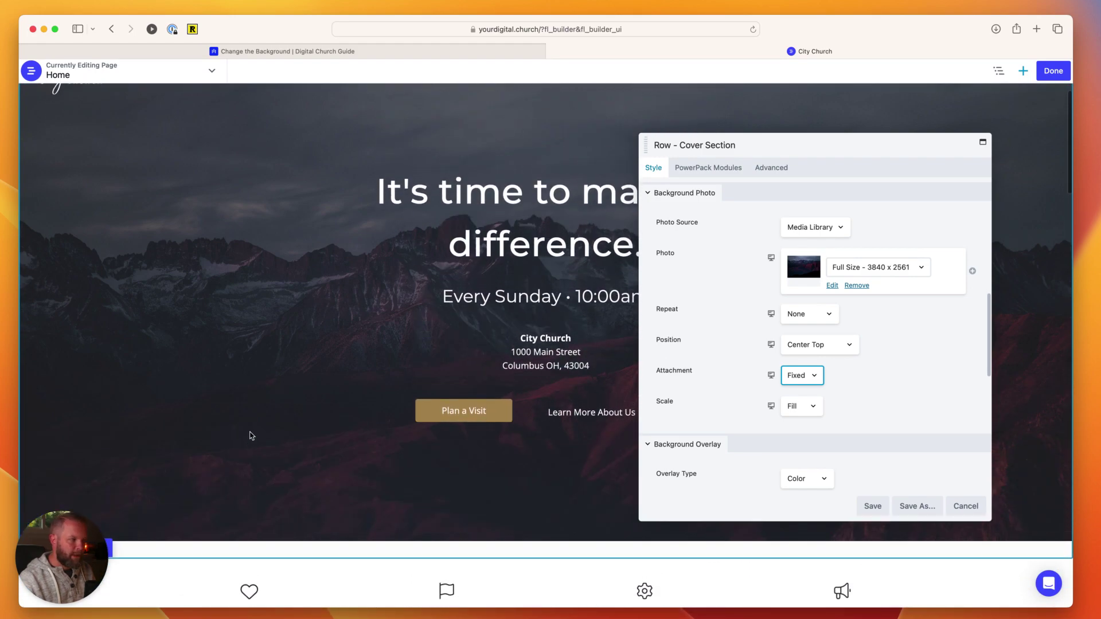
# - Set the background photo's attachment back to Scroll and save the Cover Section's row settings
pyautogui.click(813, 374)
pyautogui.click(795, 357)
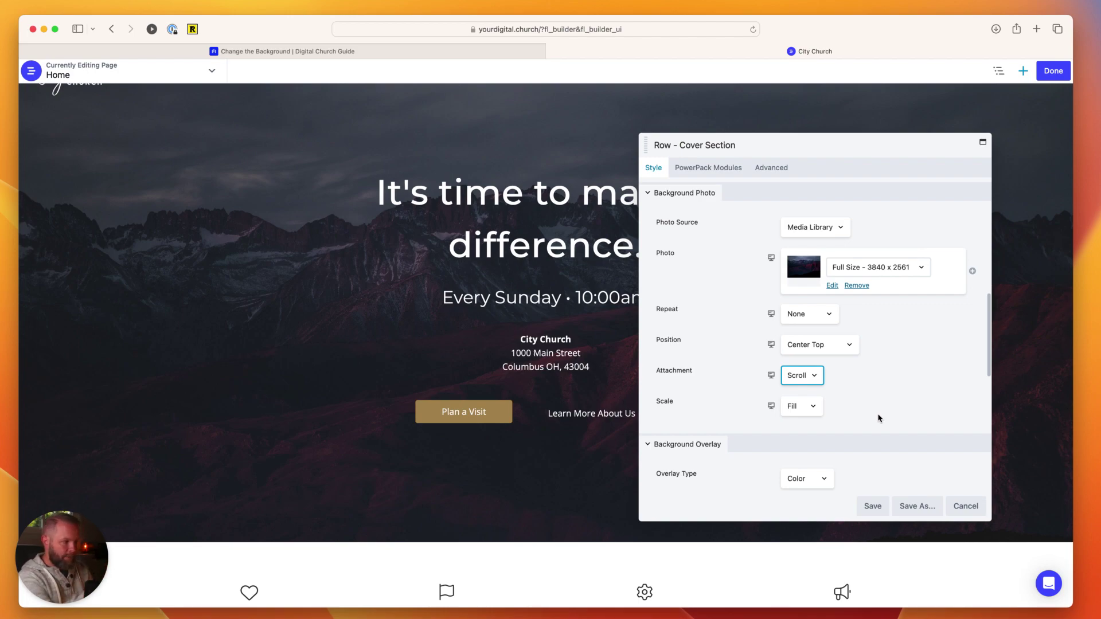
pyautogui.click(872, 506)
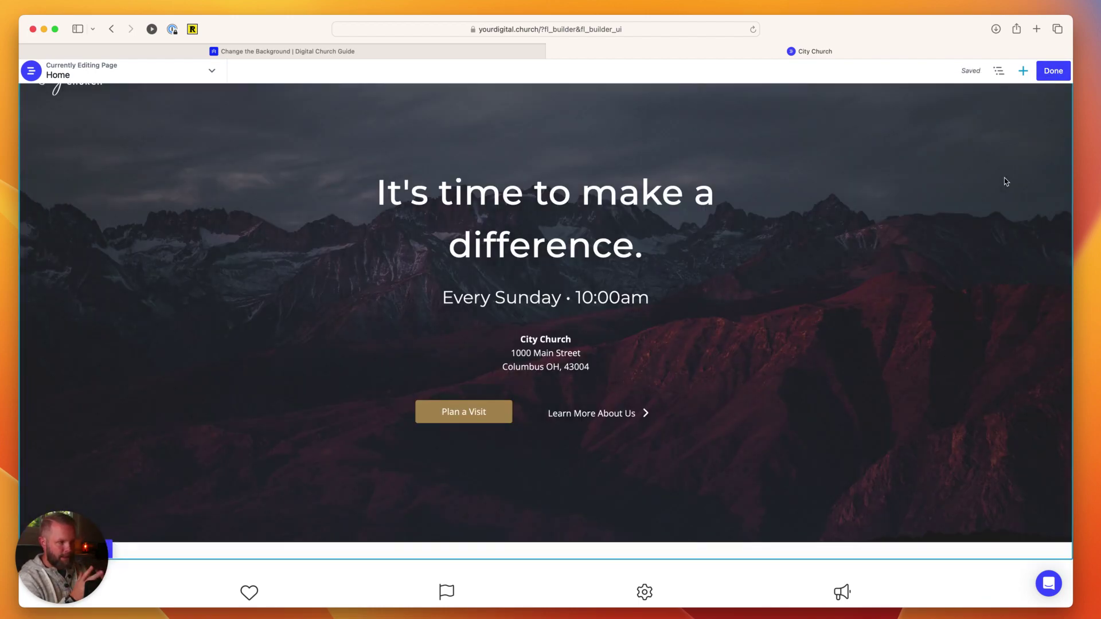
# - Review the home page, then discard all its unpublished changes and exit the editor
pyautogui.scroll(-10, 860, 397)
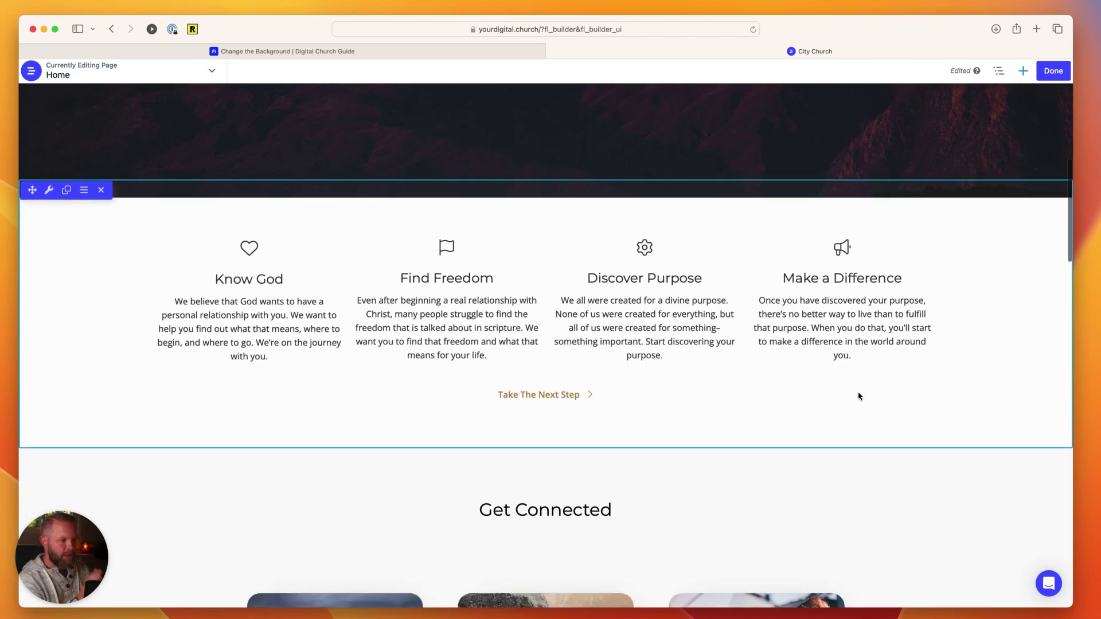
pyautogui.scroll(-6, 859, 397)
pyautogui.scroll(20, 858, 395)
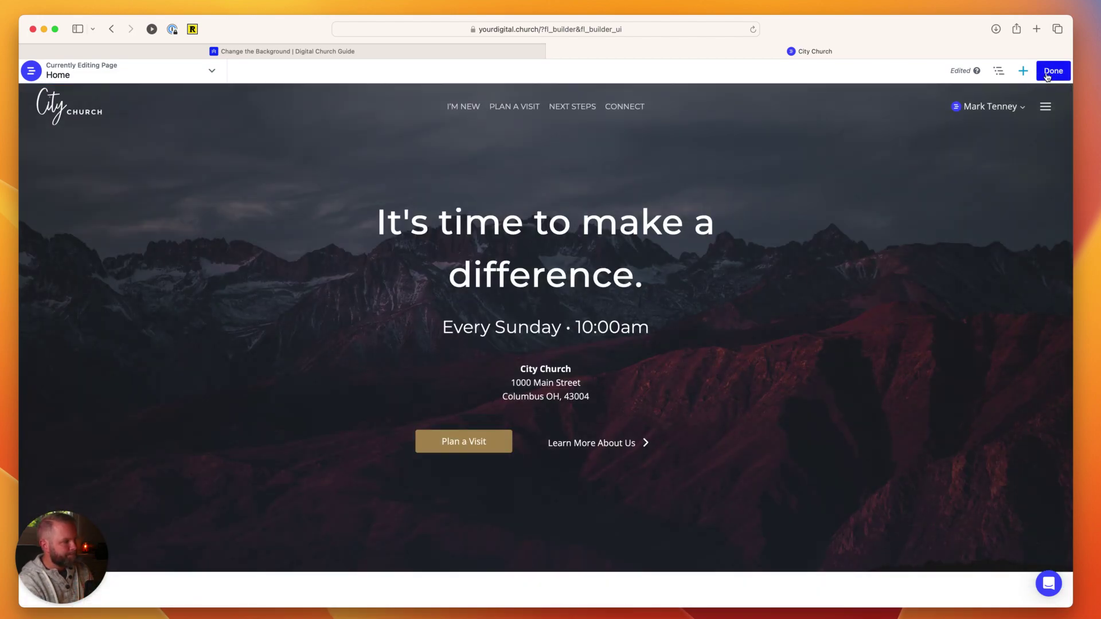
pyautogui.click(1046, 77)
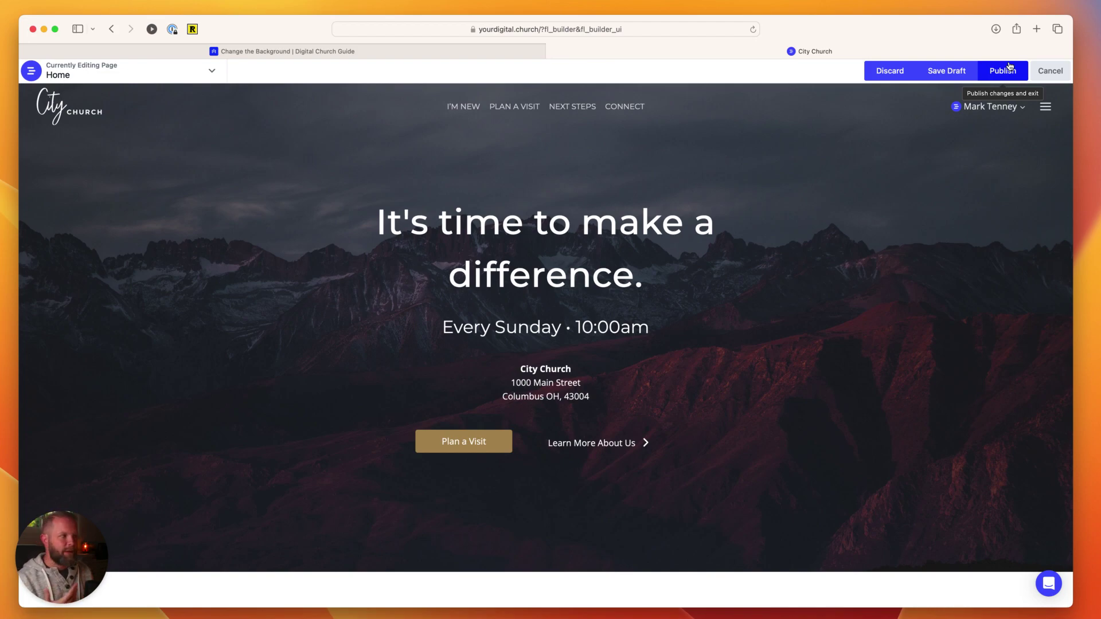
pyautogui.click(889, 78)
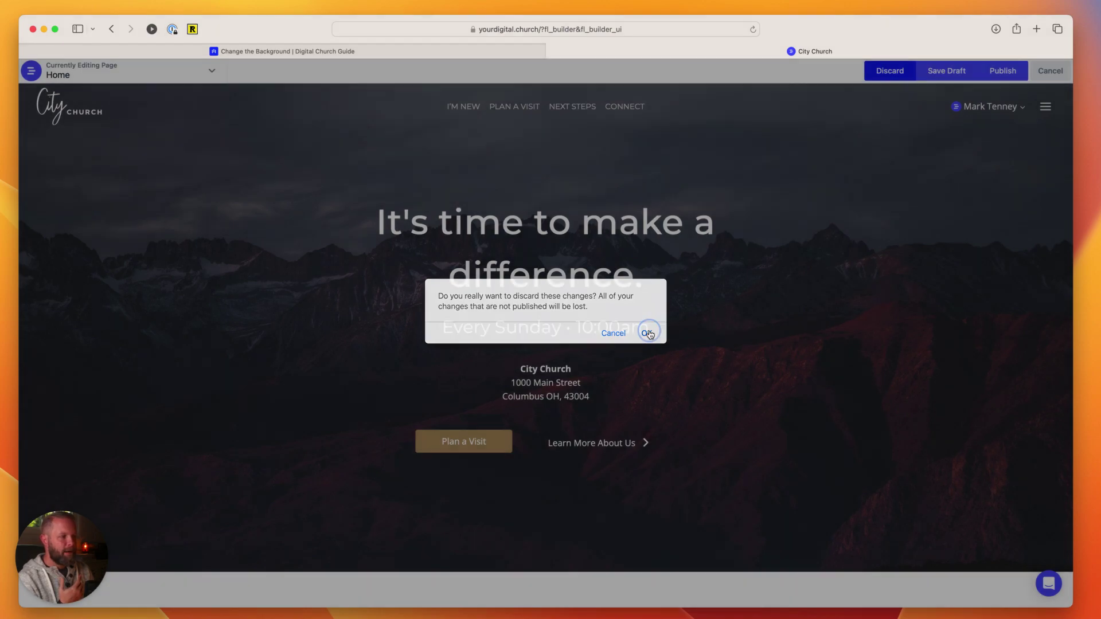
pyautogui.click(646, 333)
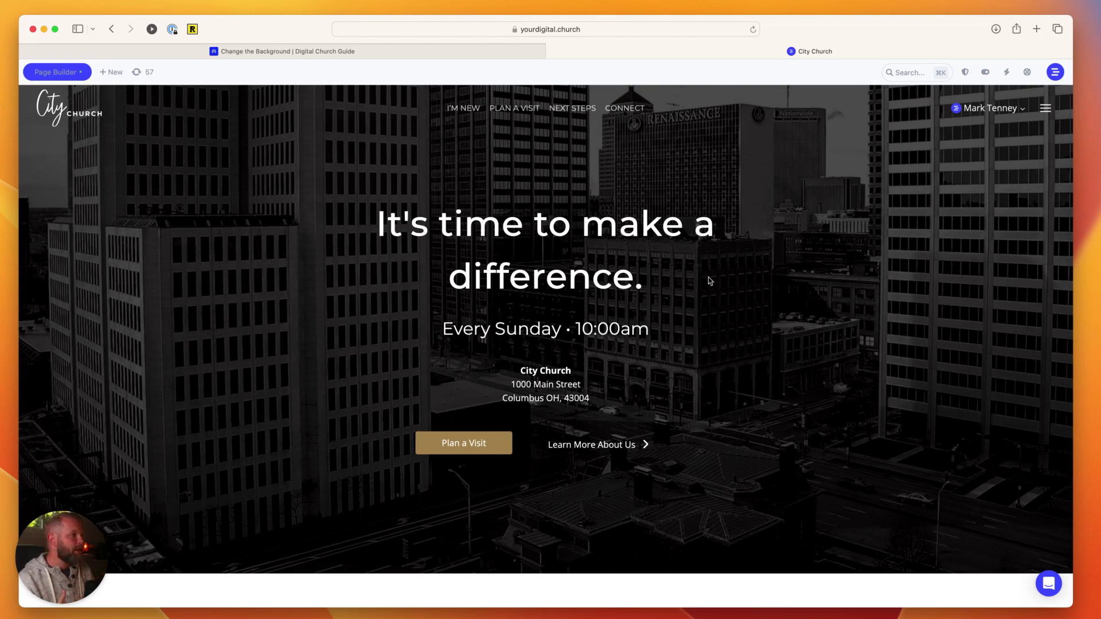
# - Reopen the home page in the Page Builder and display the outline of its rows, columns and modules
pyautogui.scroll(-6, 707, 278)
pyautogui.scroll(-2, 708, 281)
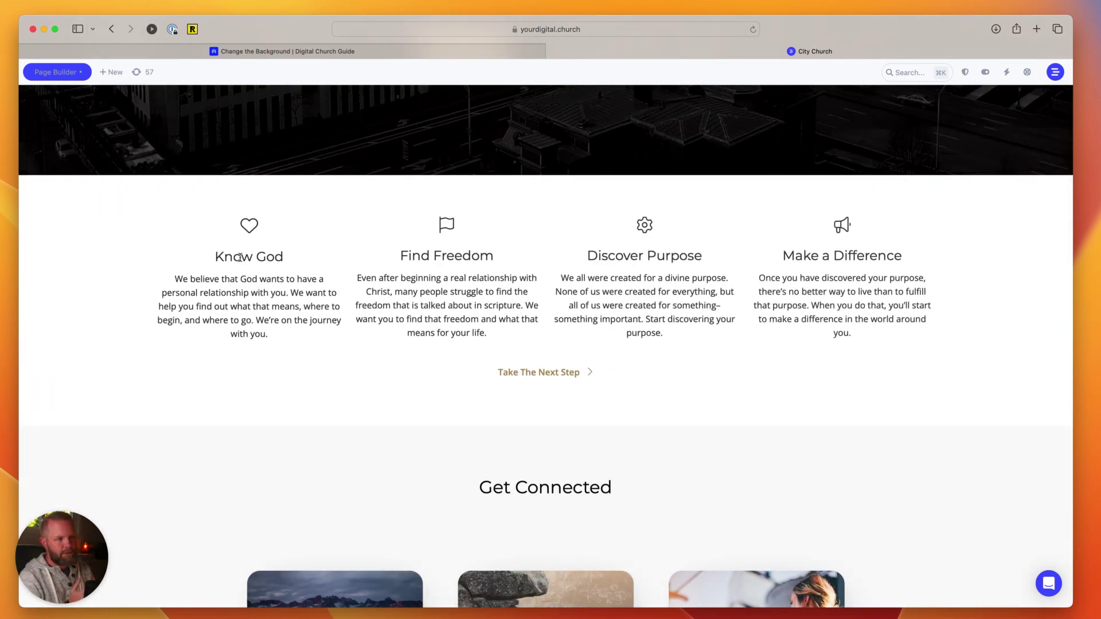
pyautogui.click(71, 79)
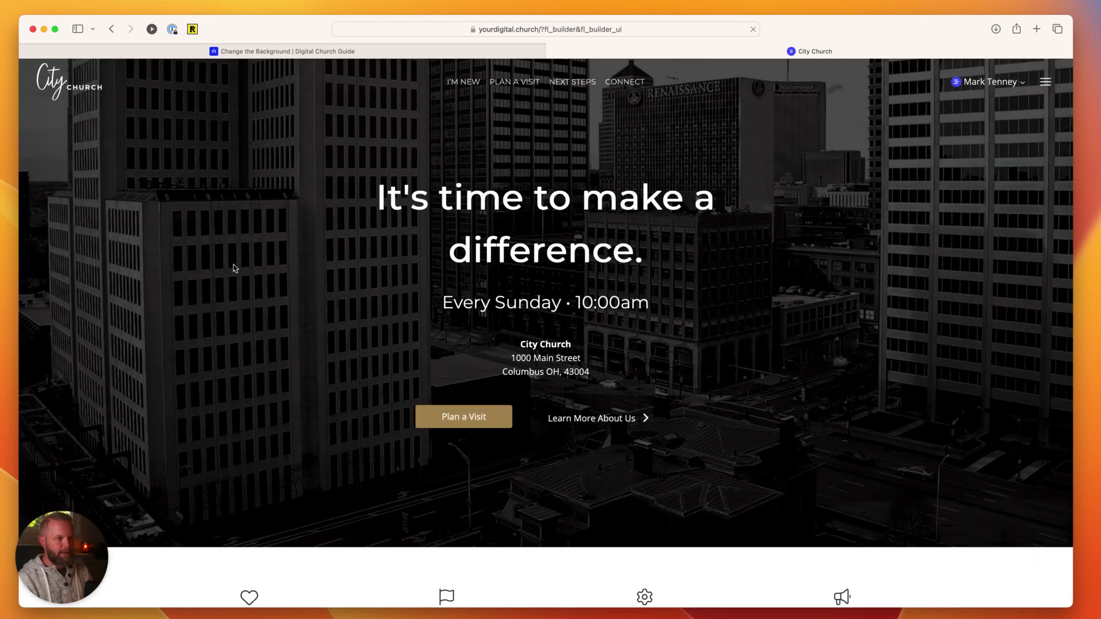
pyautogui.scroll(-6, 233, 266)
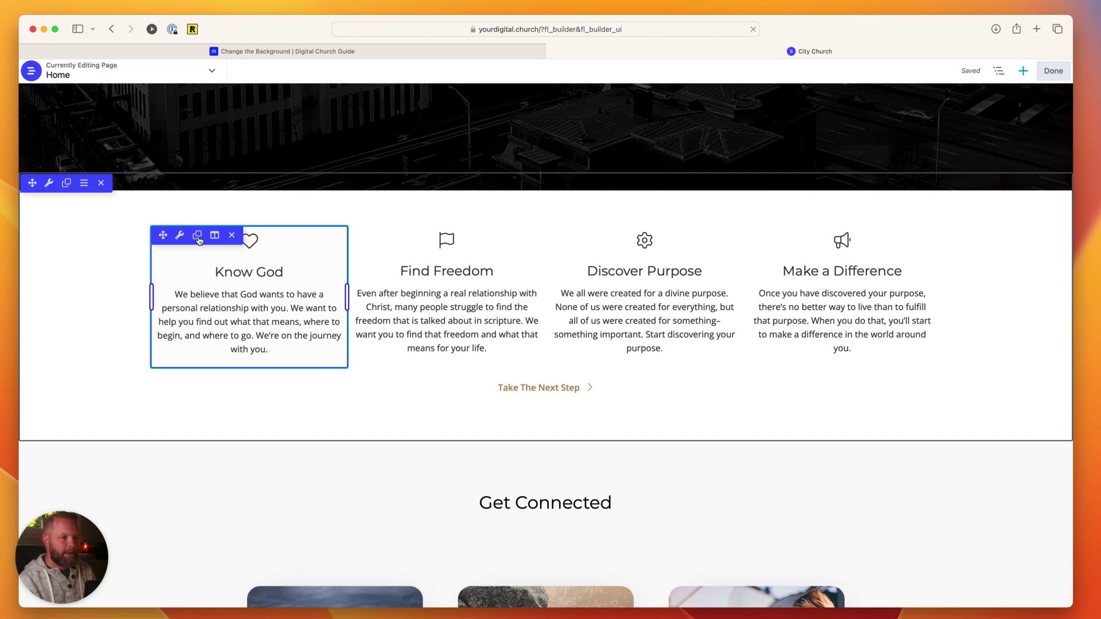
pyautogui.moveTo(214, 236)
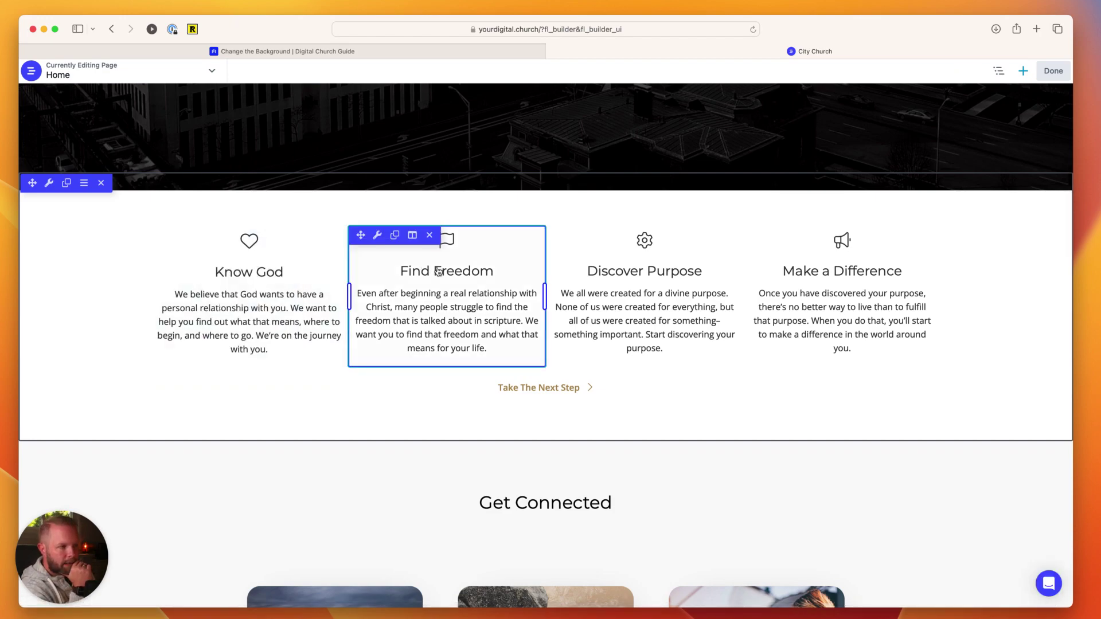
pyautogui.scroll(8, 442, 270)
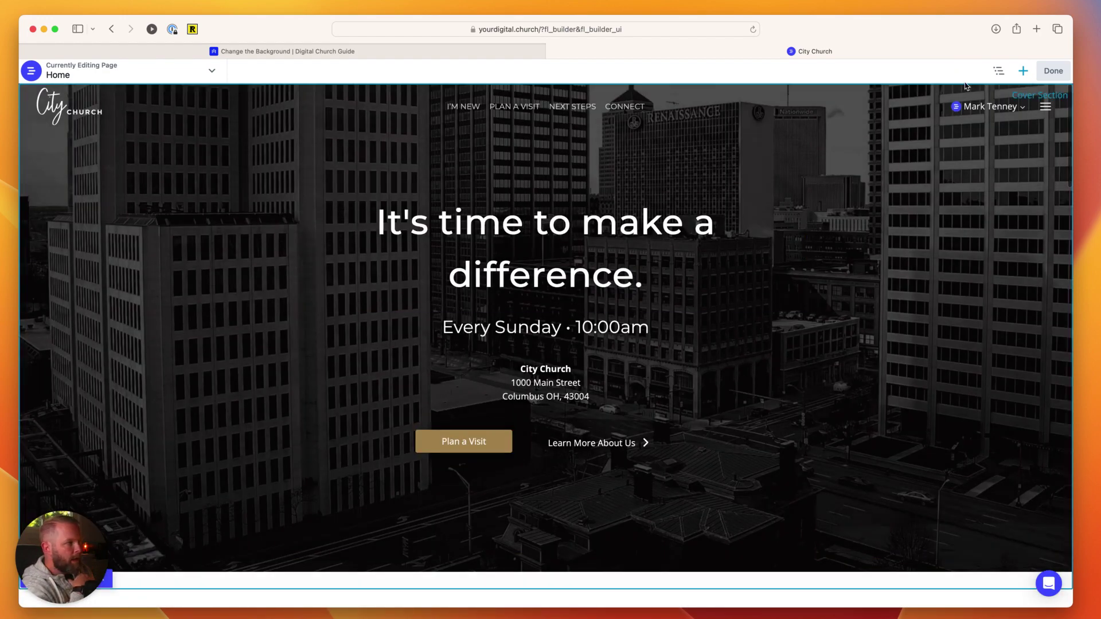
pyautogui.click(998, 71)
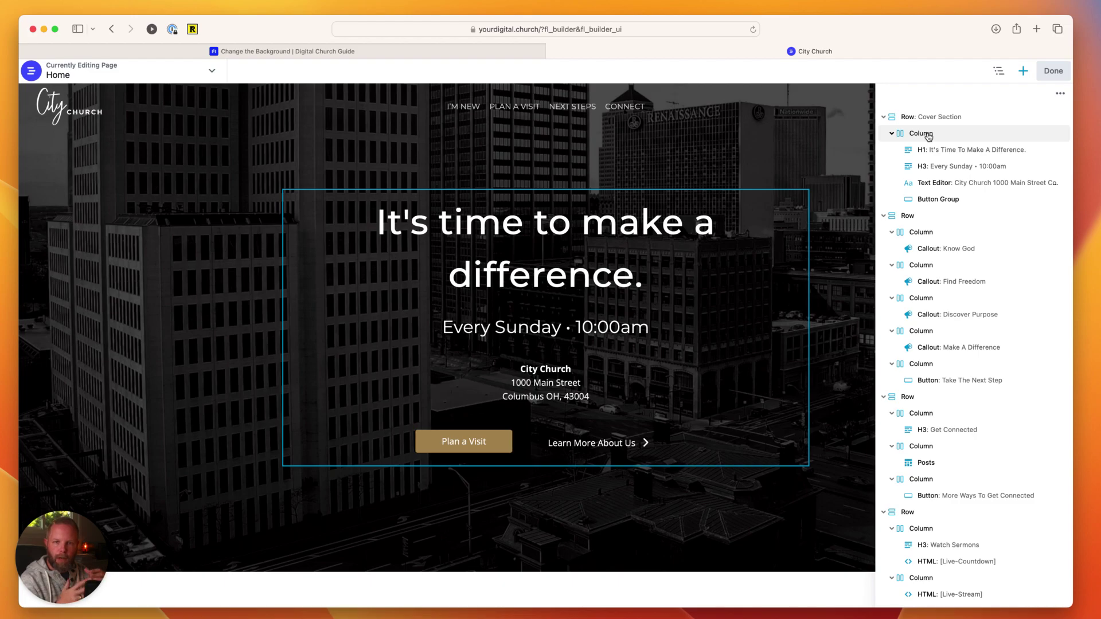
# - Open the column settings for the Know God column in the row below the Cover Section
pyautogui.scroll(-5, 258, 332)
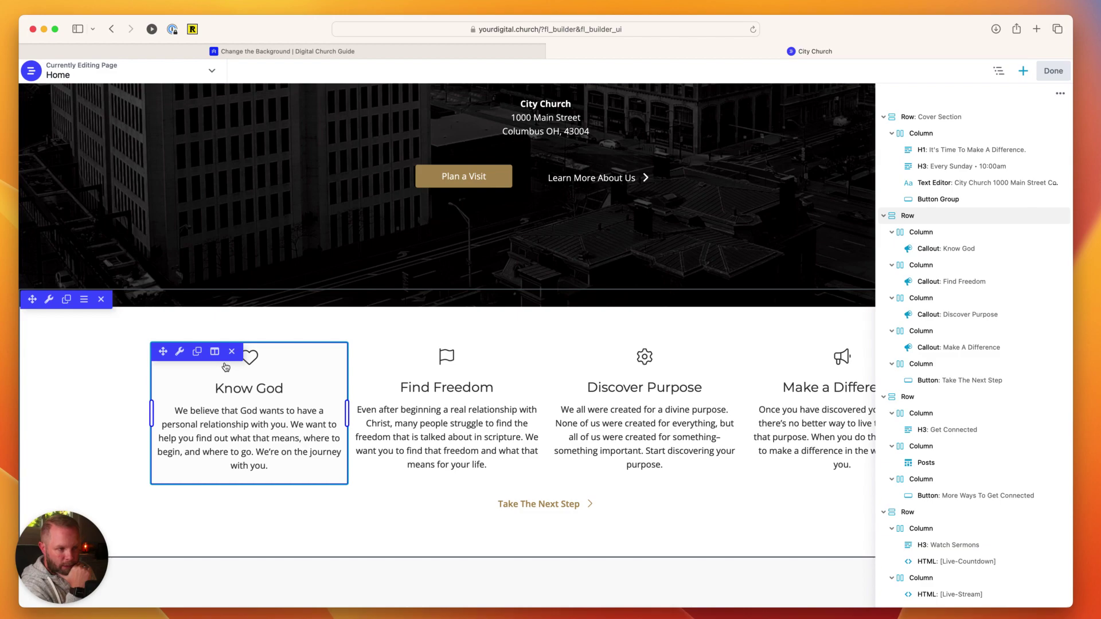
pyautogui.scroll(3, 393, 373)
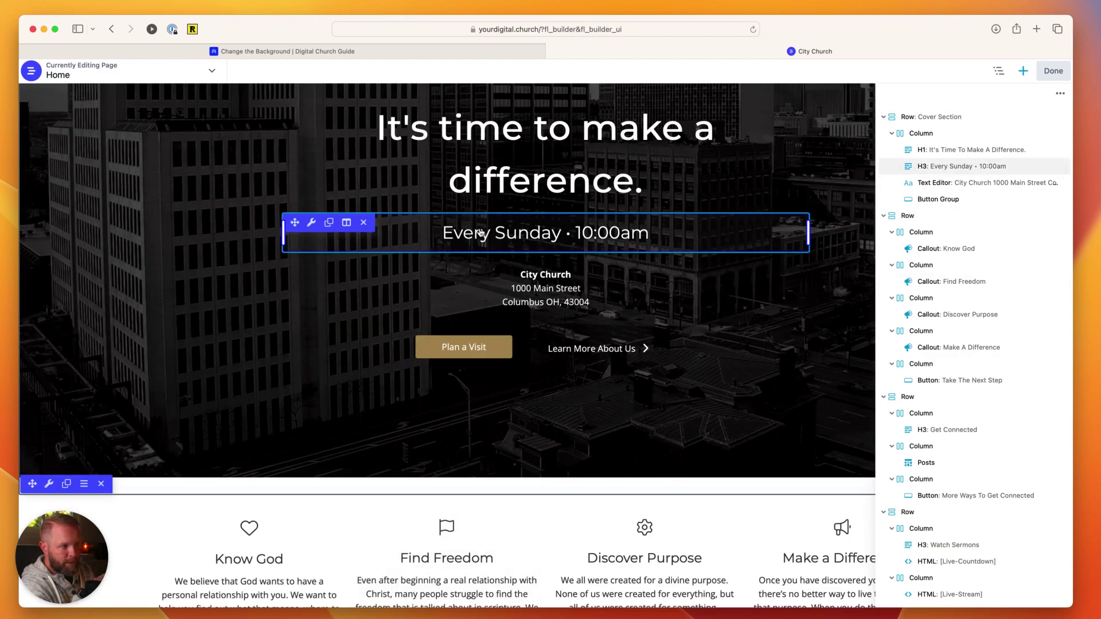
pyautogui.scroll(1, 483, 222)
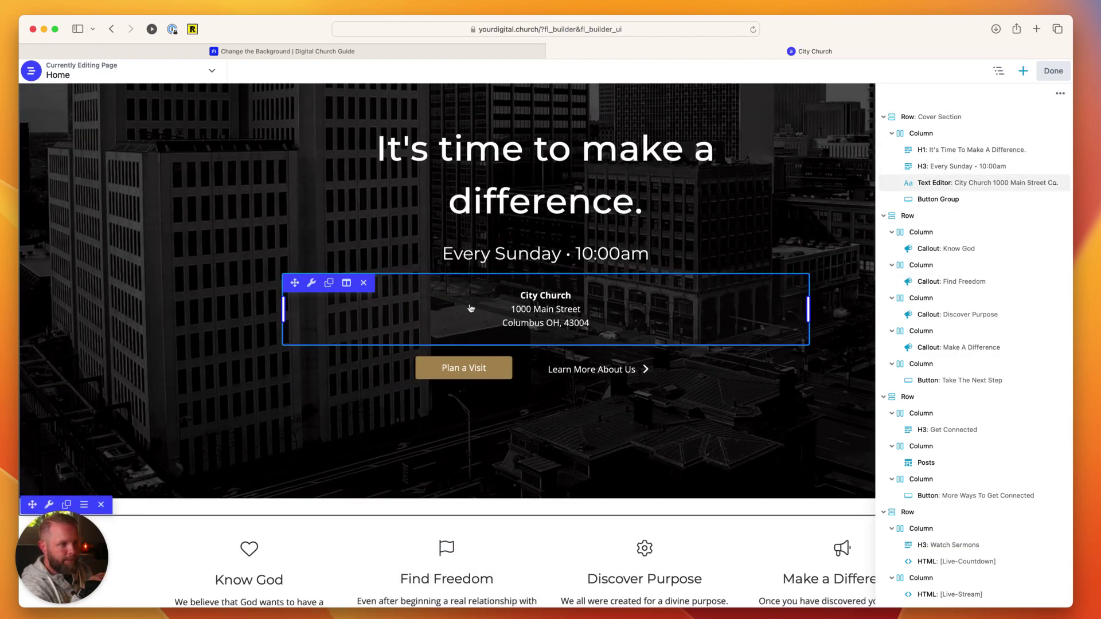
pyautogui.moveTo(346, 355)
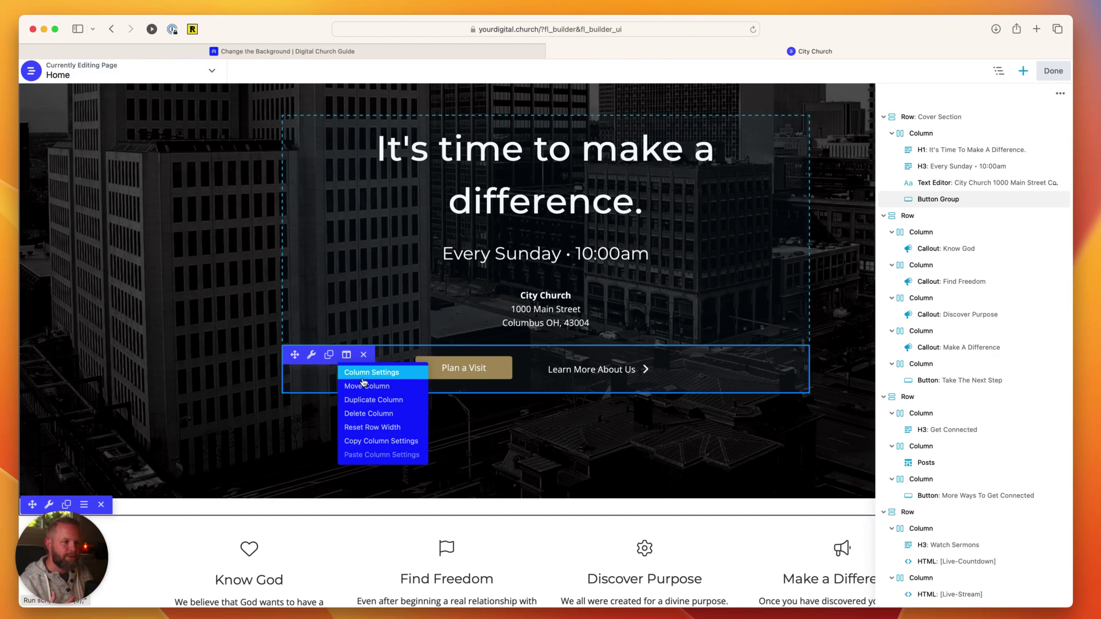
pyautogui.scroll(-5, 270, 432)
pyautogui.moveTo(241, 378)
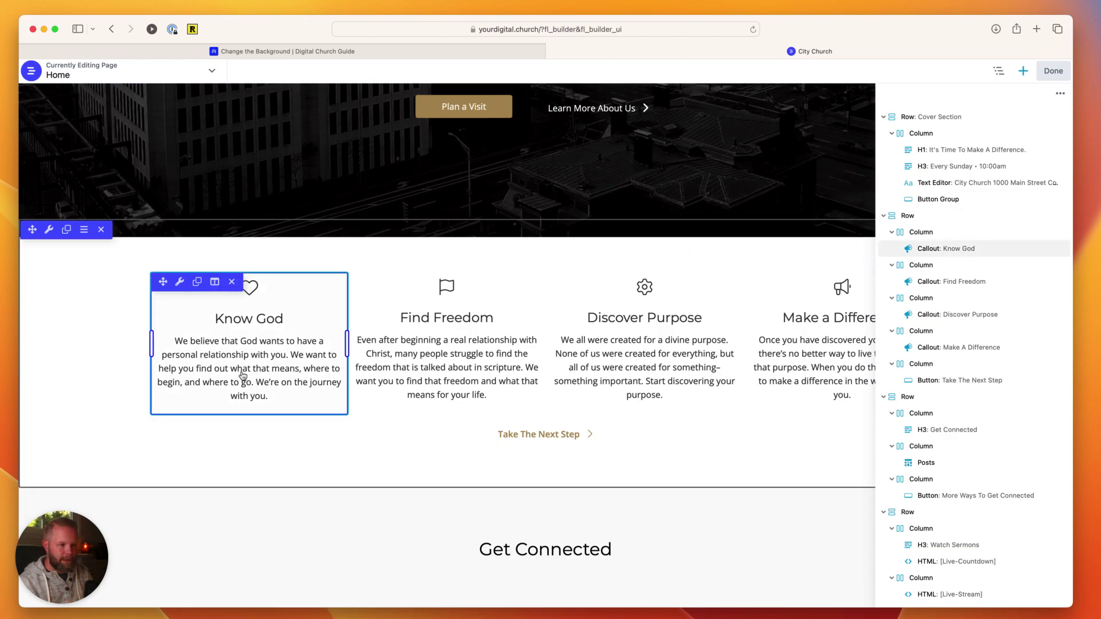
pyautogui.click(215, 281)
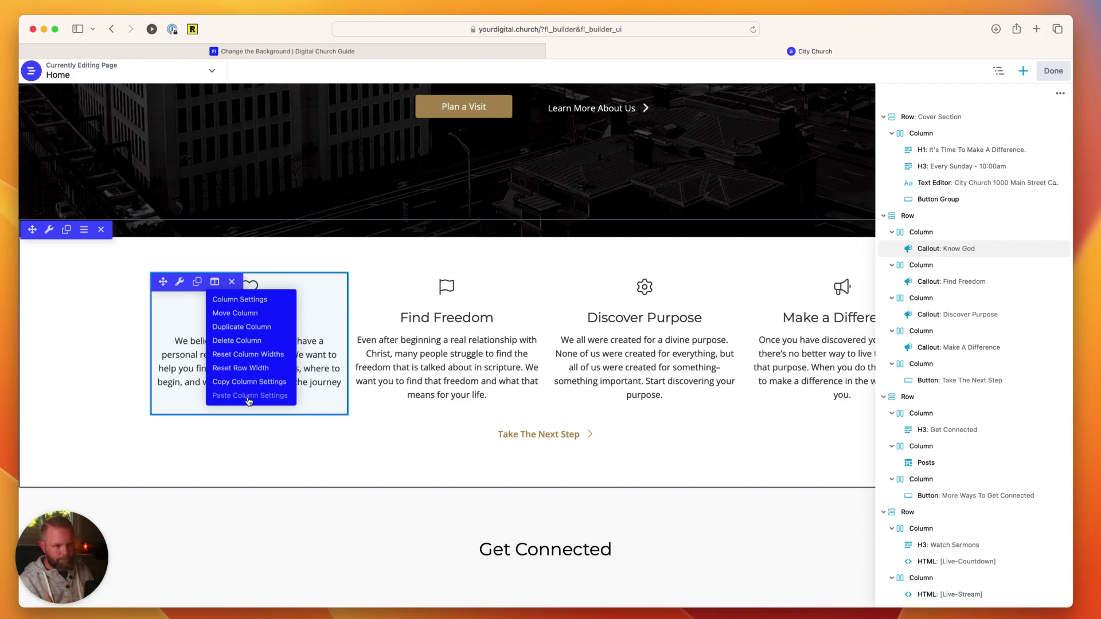
pyautogui.click(248, 304)
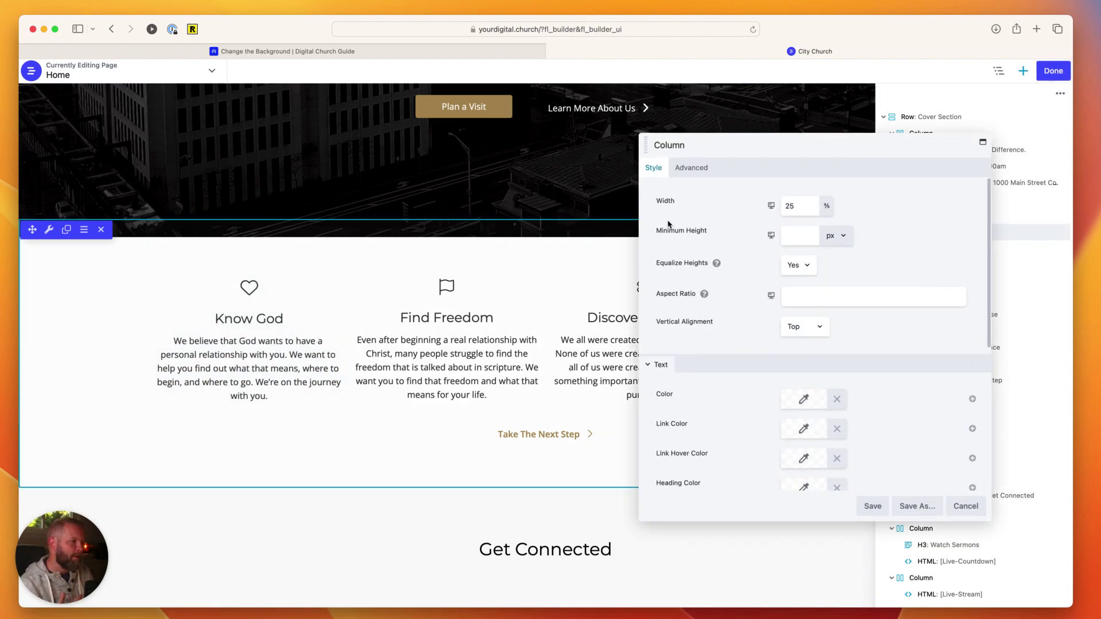
# - Set the Know God column's background type to Photo
pyautogui.scroll(-5, 707, 293)
pyautogui.scroll(-2, 707, 293)
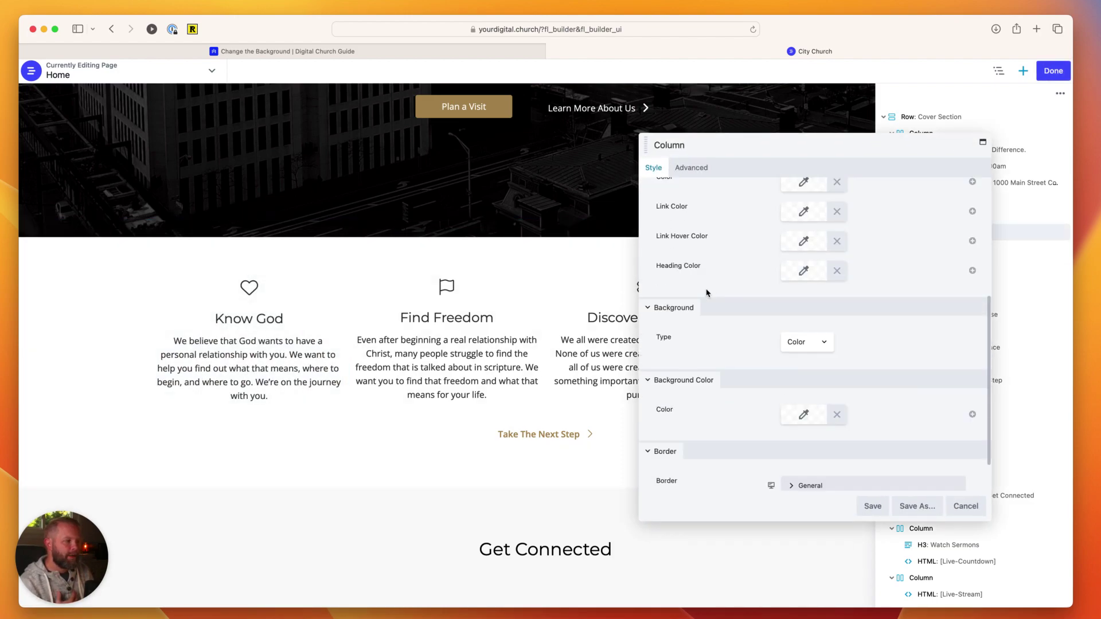
pyautogui.scroll(-2, 677, 290)
pyautogui.click(814, 298)
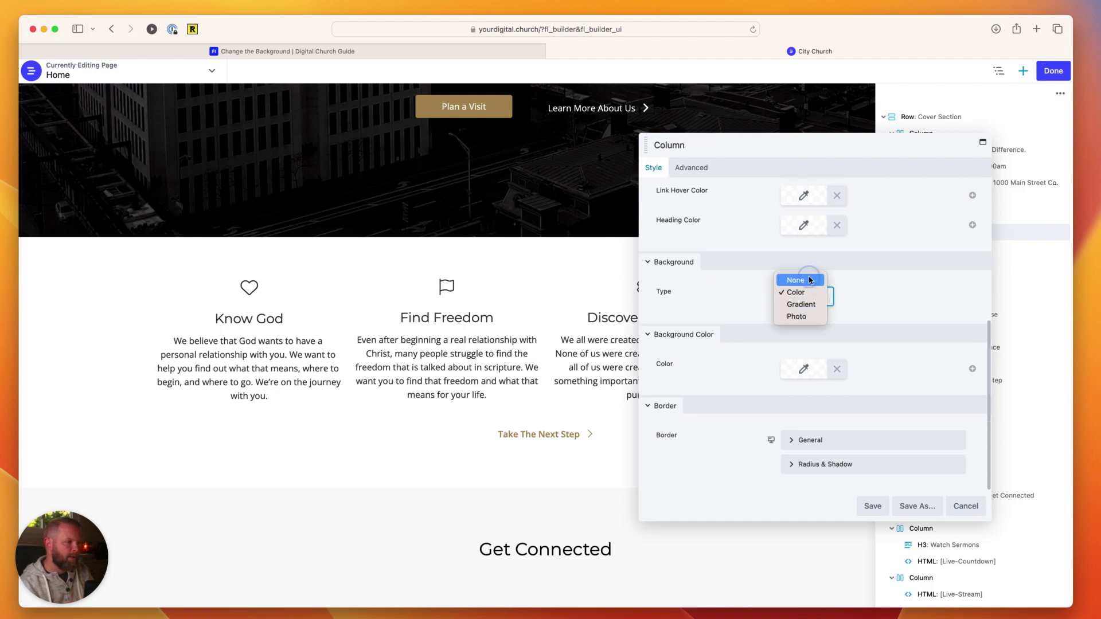
pyautogui.click(813, 280)
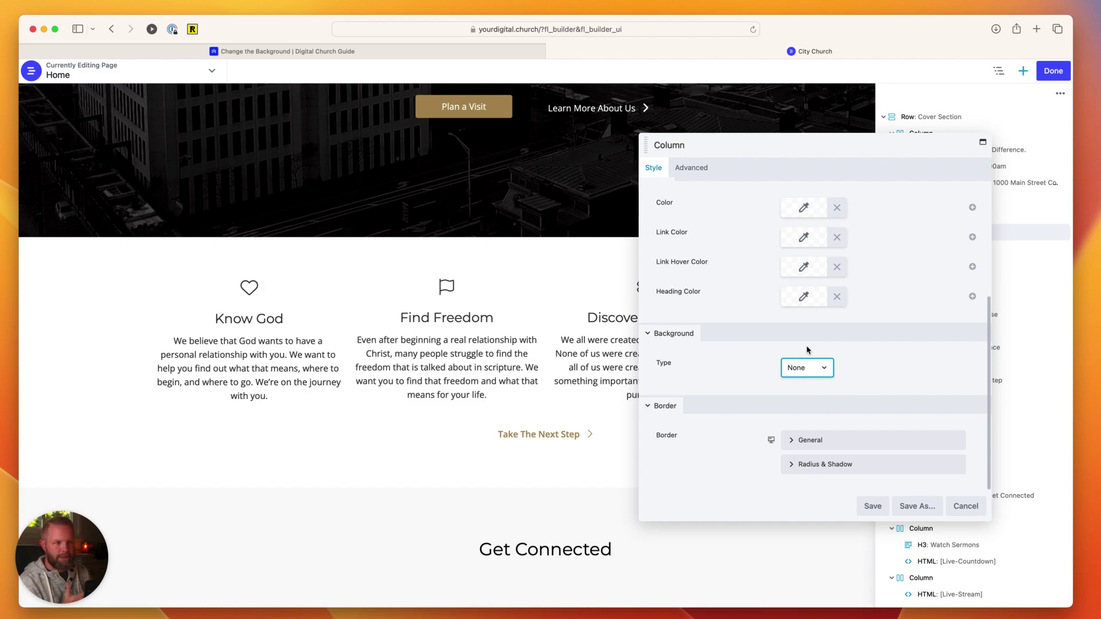
pyautogui.click(803, 368)
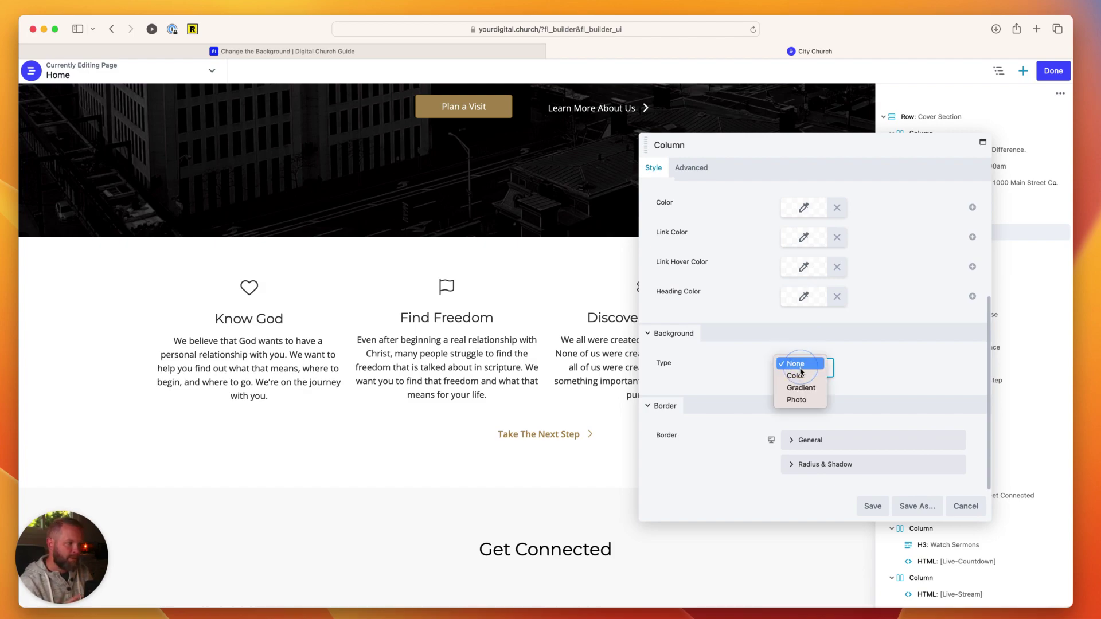
pyautogui.click(819, 405)
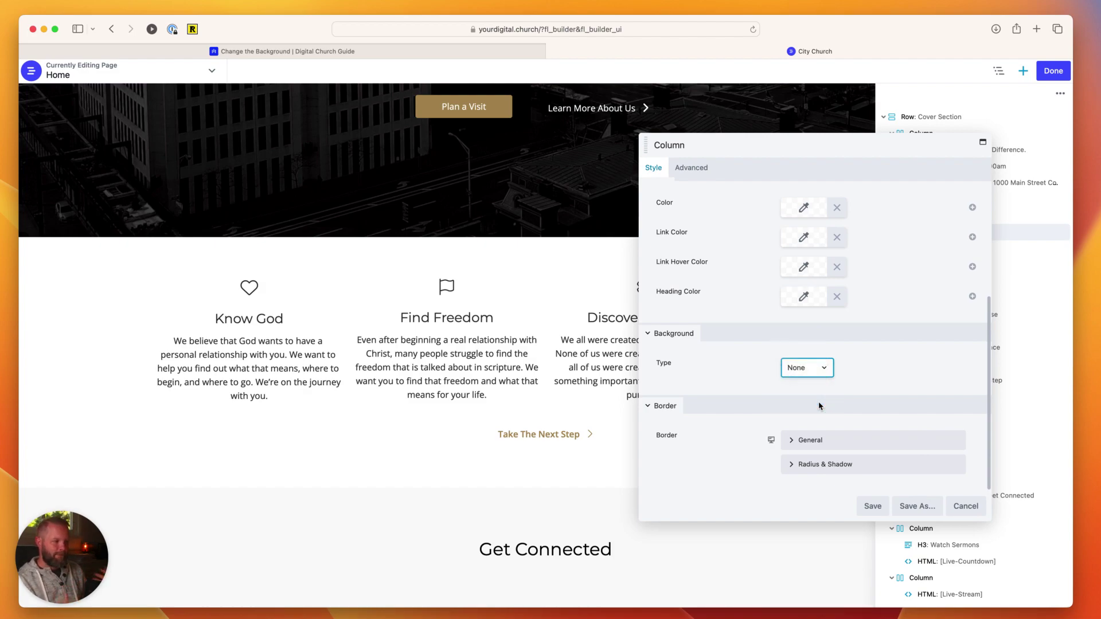
# - Choose the forest road image from the media library as the column's background photo
pyautogui.scroll(-3, 782, 384)
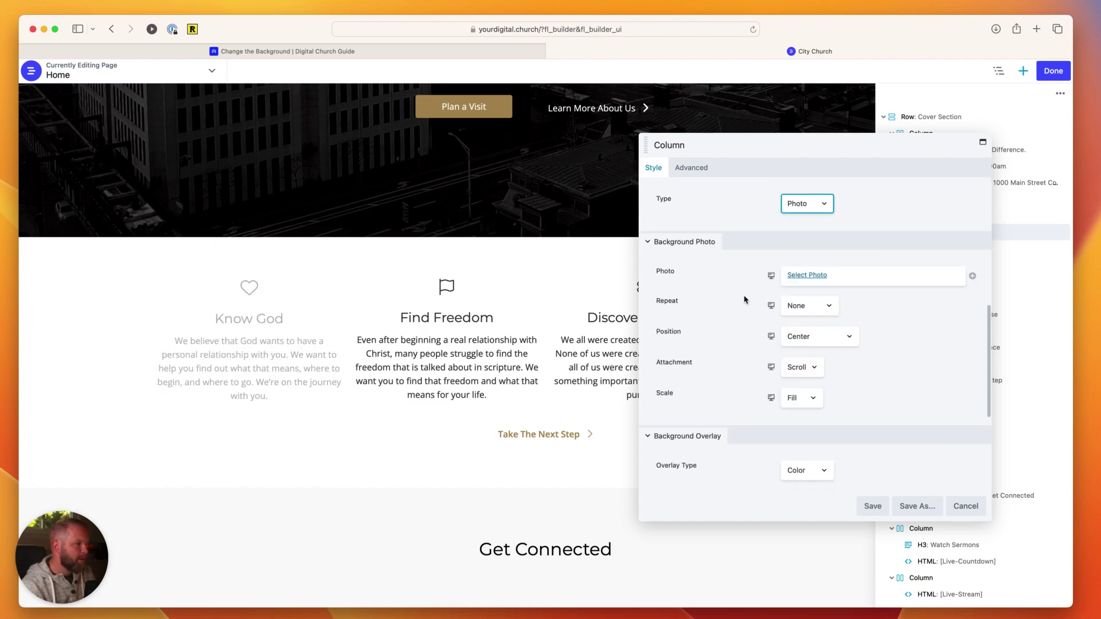
pyautogui.click(817, 276)
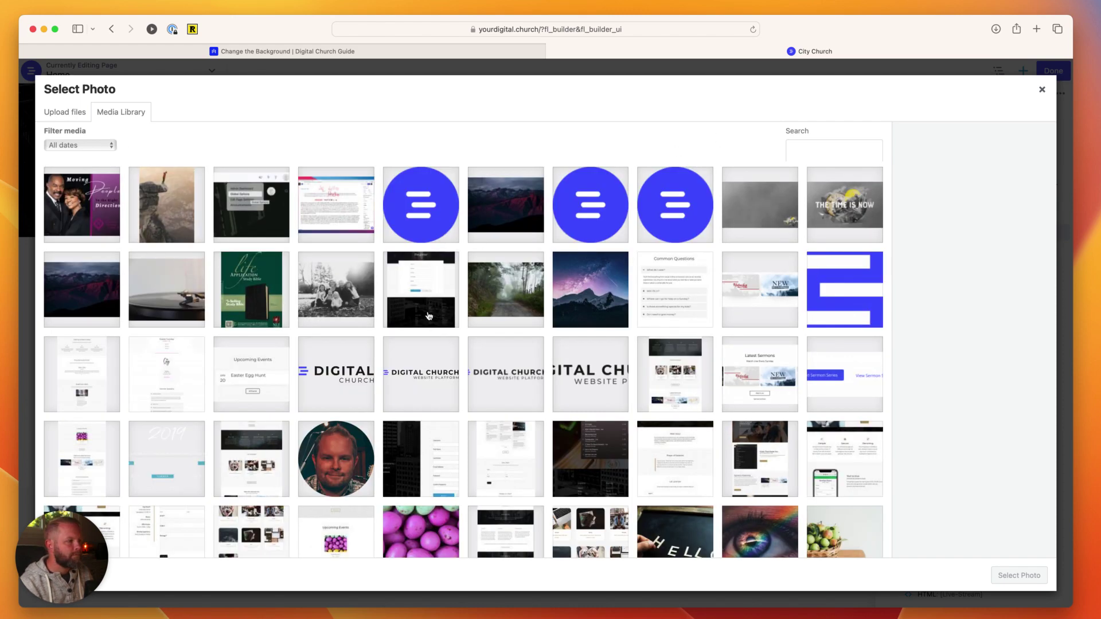
pyautogui.click(492, 318)
pyautogui.click(1032, 574)
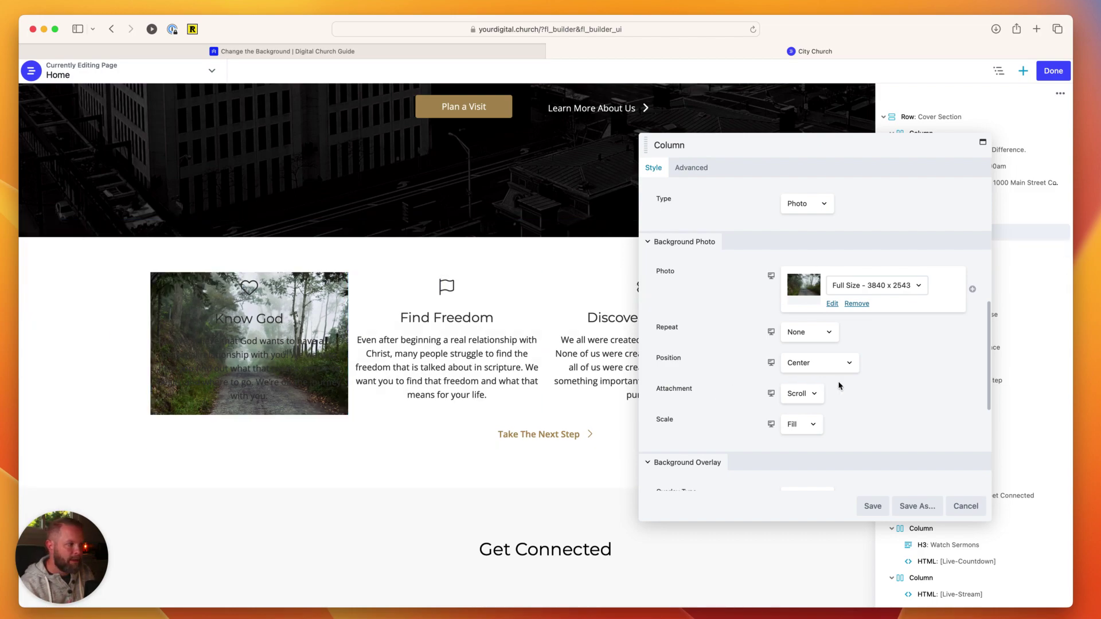
# - Set the Know God column's text color to white (#ffffff)
pyautogui.scroll(5, 839, 386)
pyautogui.scroll(3, 839, 386)
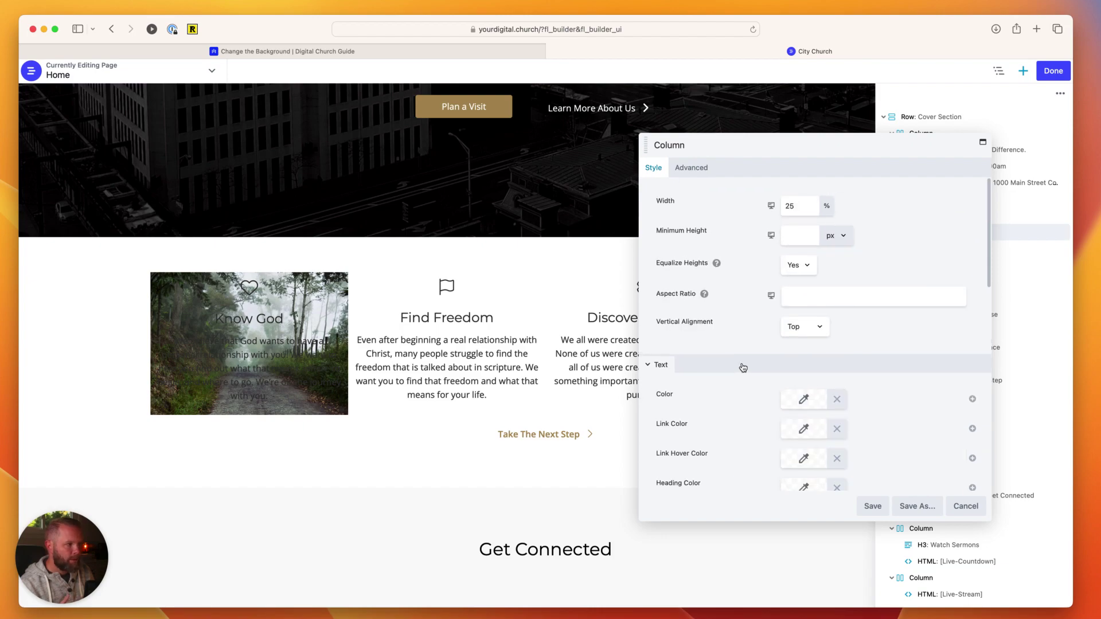
pyautogui.scroll(-4, 742, 367)
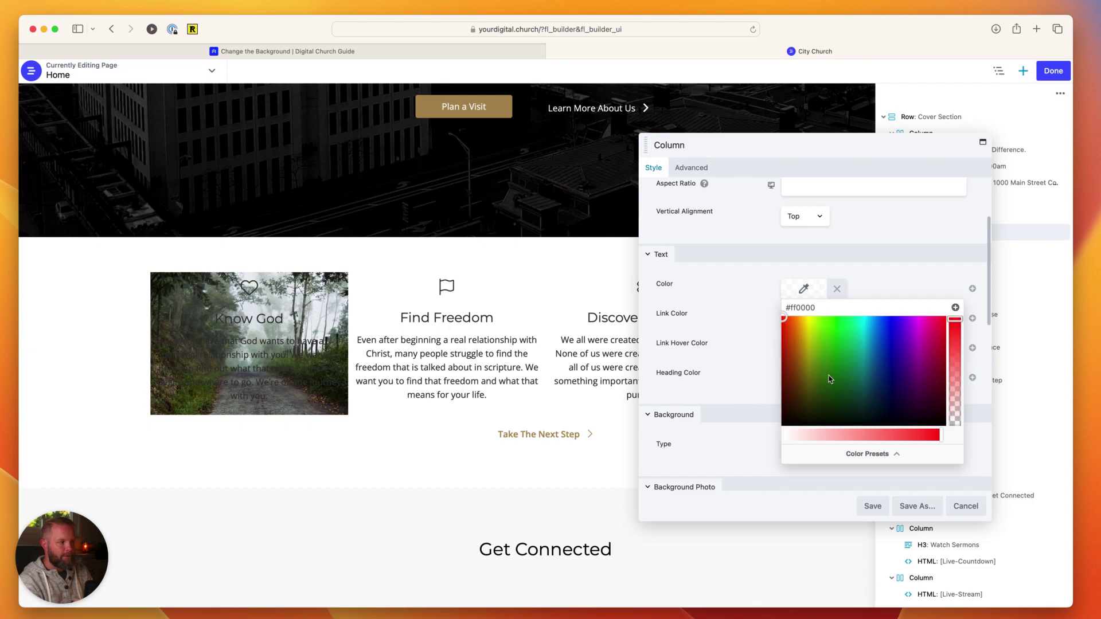
pyautogui.moveTo(839, 439); pyautogui.dragTo(769, 439)
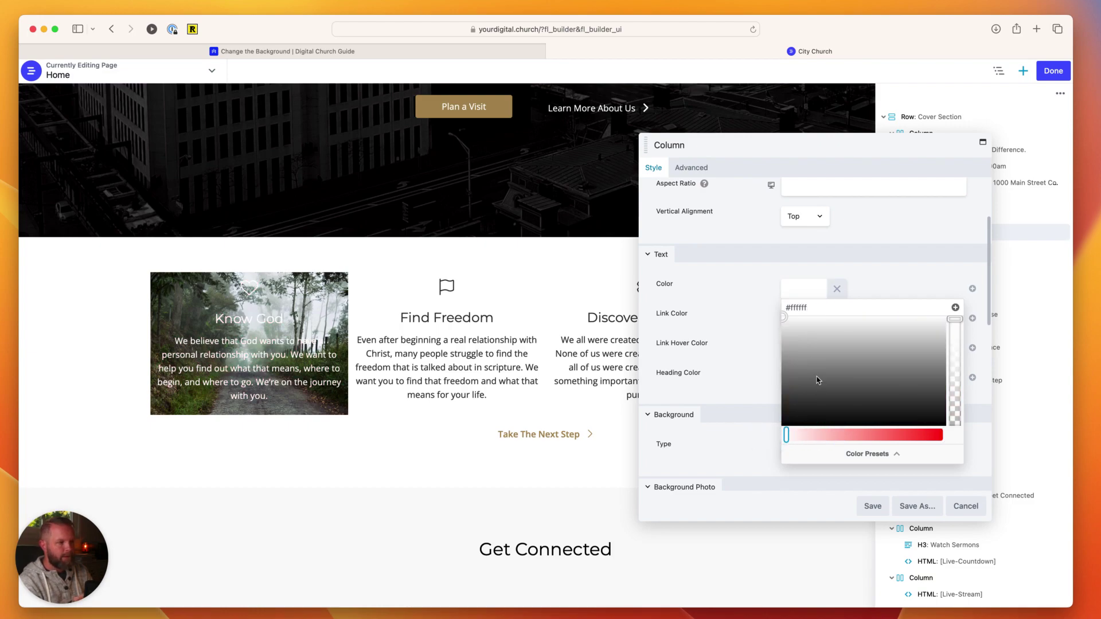
pyautogui.click(757, 291)
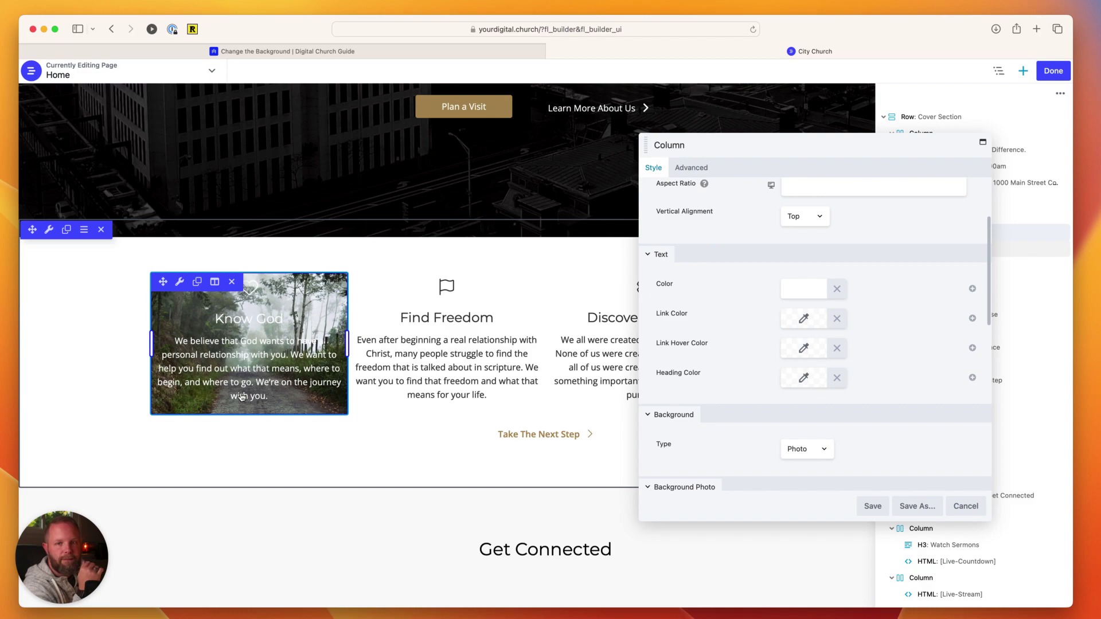
# - Add a black color overlay at 0.41 opacity over the Know God column's background photo
pyautogui.scroll(-10, 720, 359)
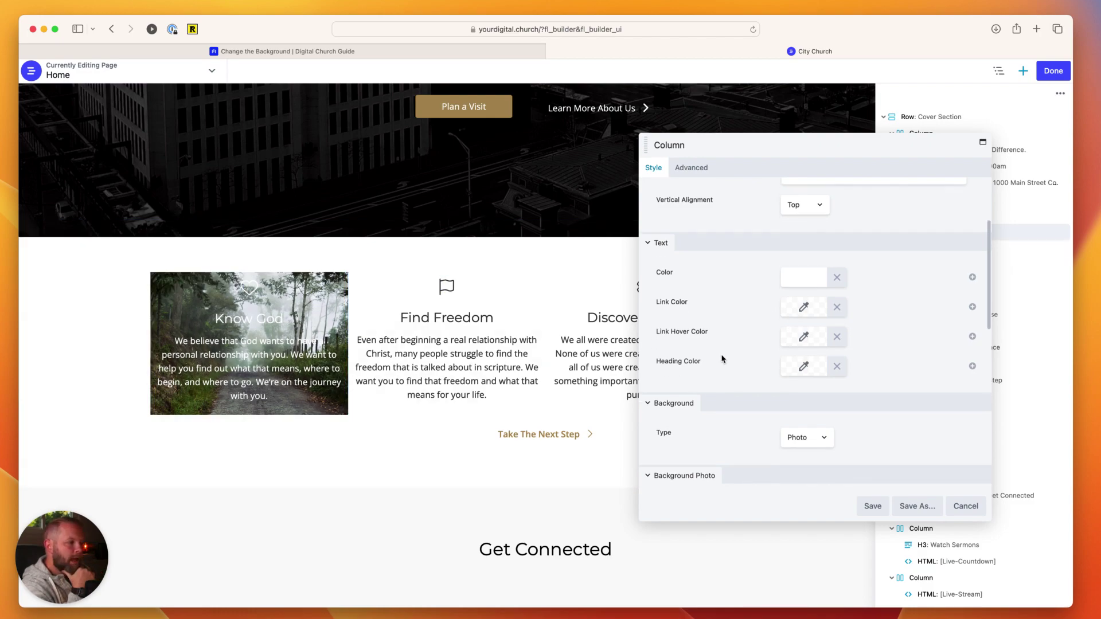
pyautogui.scroll(-5, 721, 359)
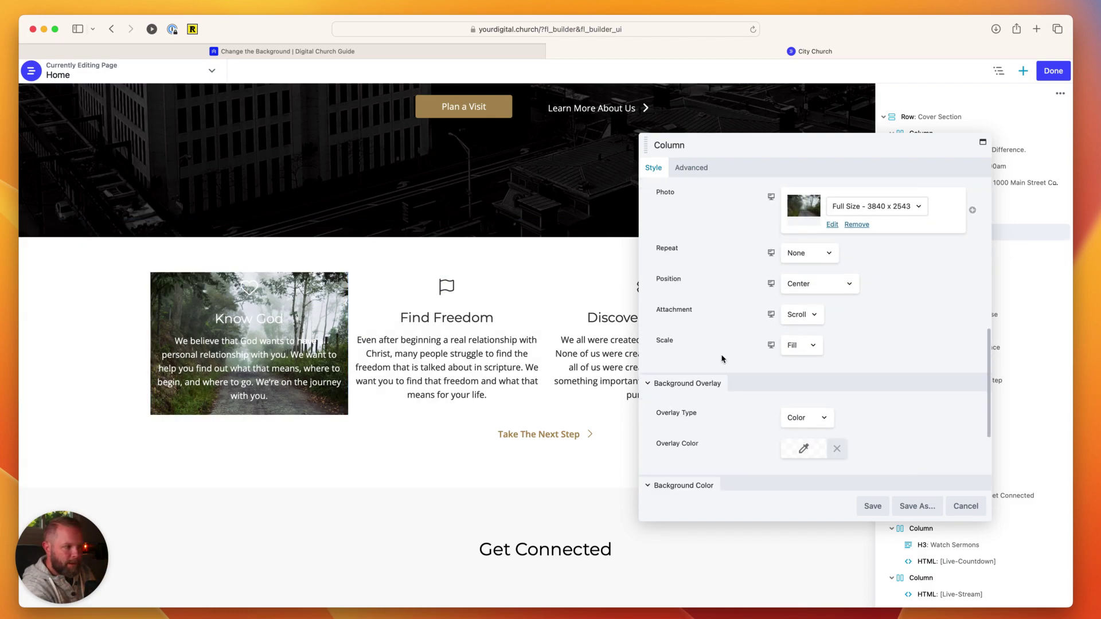
pyautogui.click(810, 357)
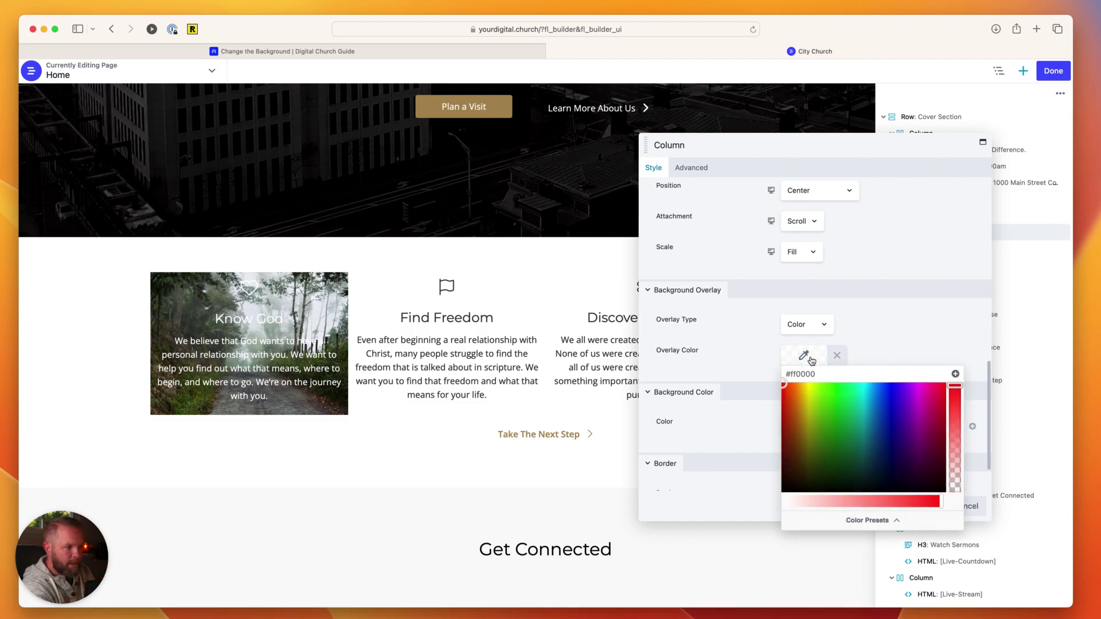
pyautogui.click(786, 497)
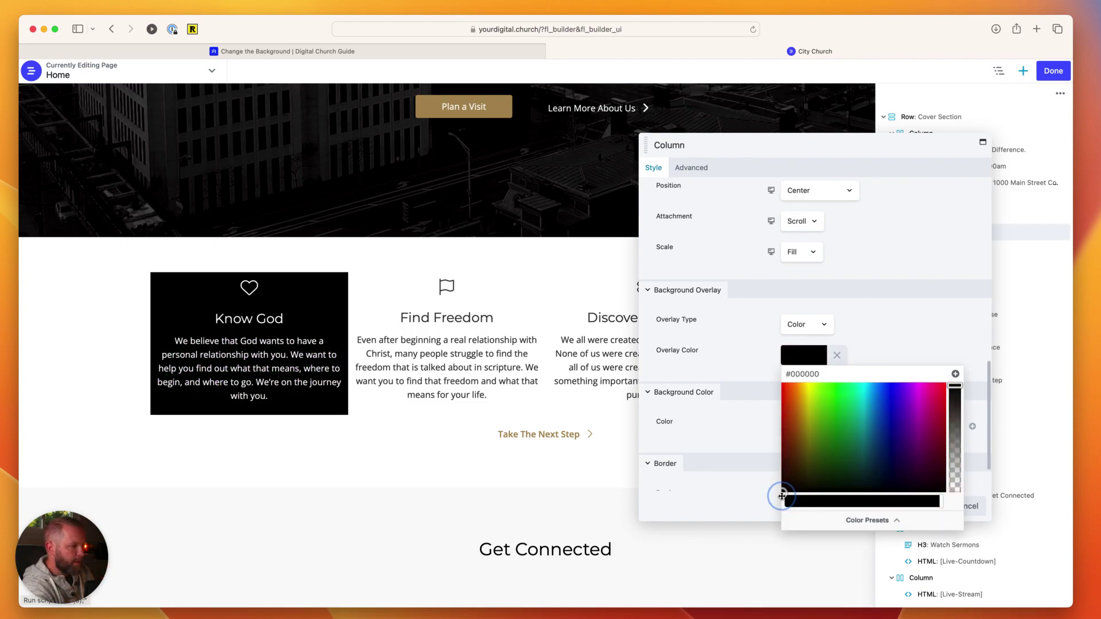
pyautogui.click(810, 356)
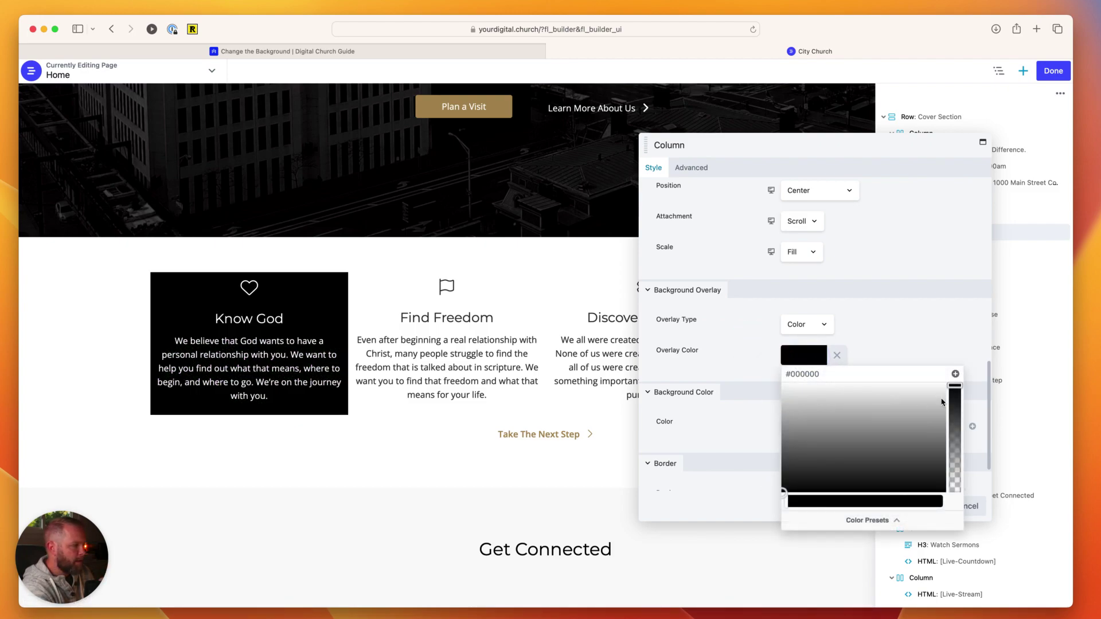
pyautogui.moveTo(953, 385); pyautogui.dragTo(961, 448)
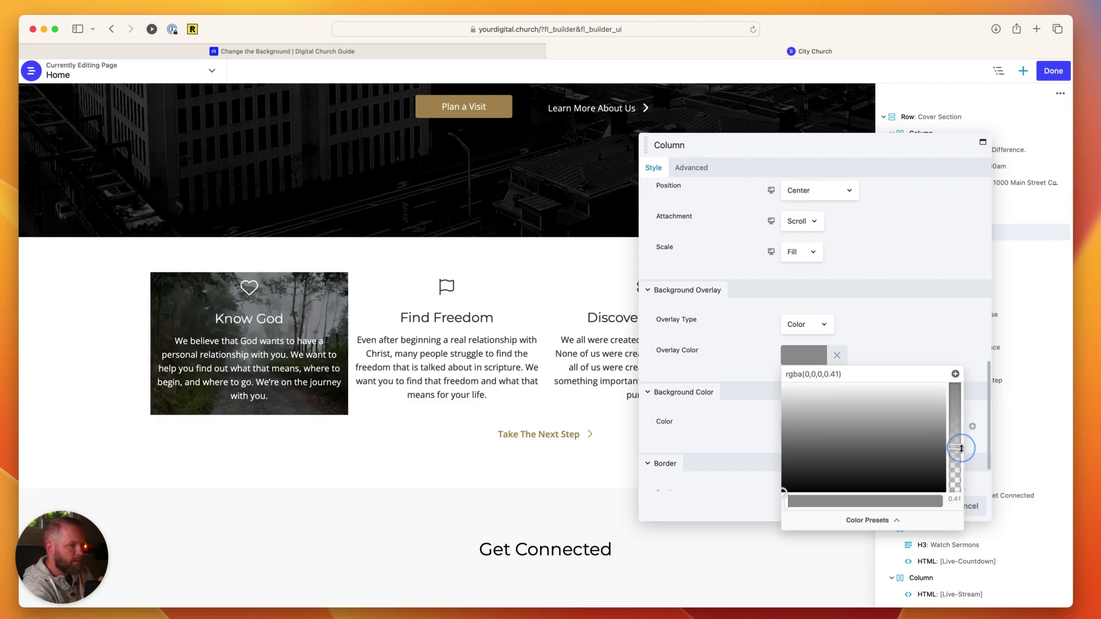
pyautogui.click(750, 381)
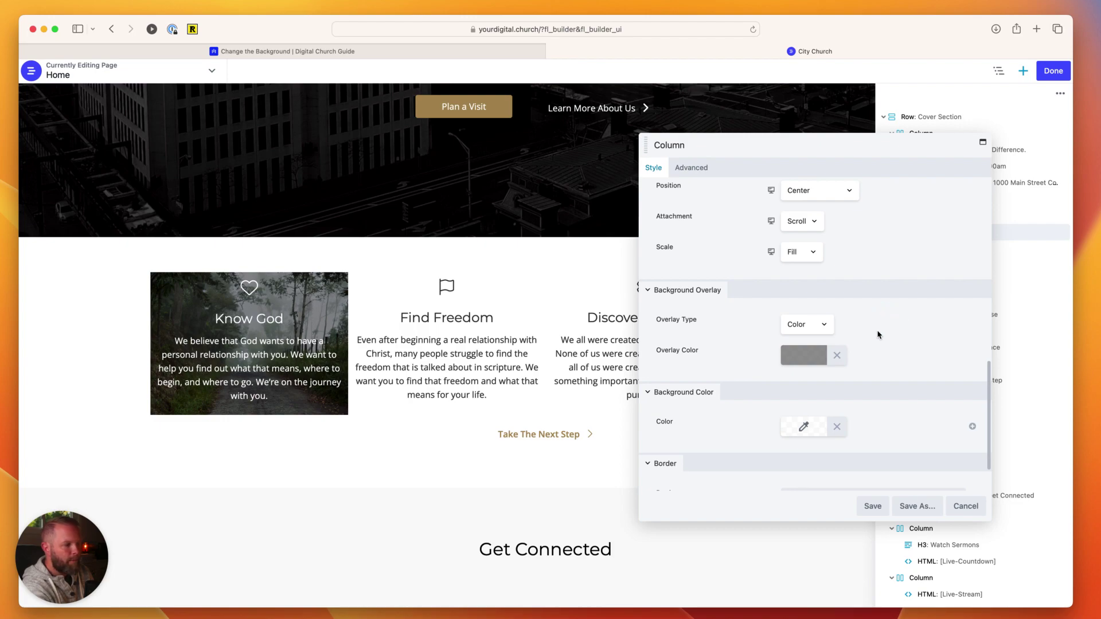
# - Display the advanced spacing settings of the Know God column
pyautogui.scroll(10, 701, 442)
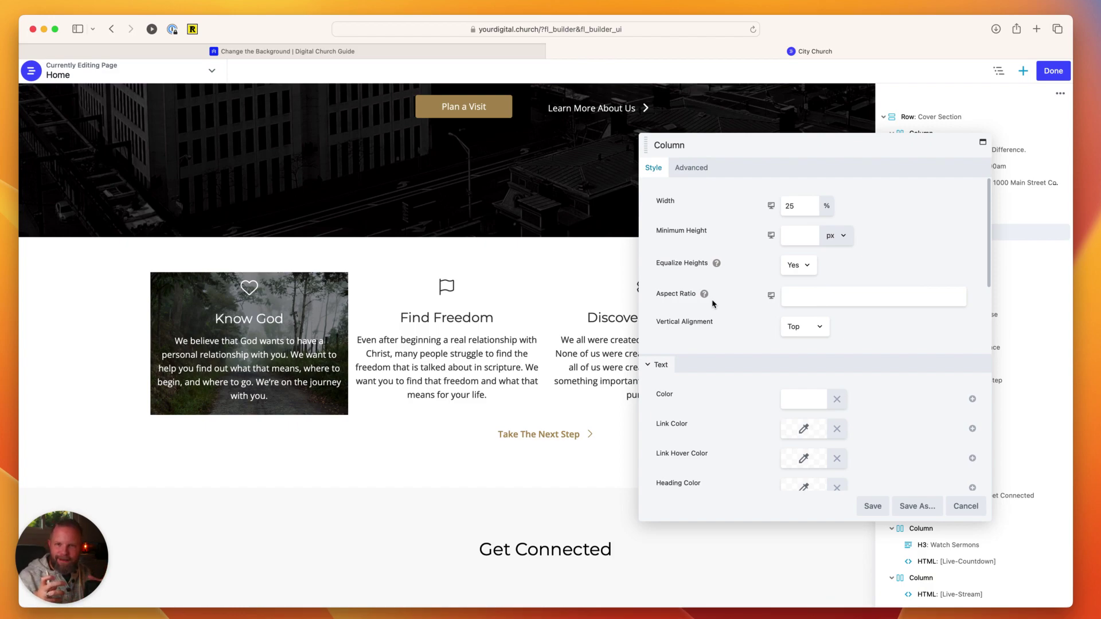
pyautogui.click(687, 169)
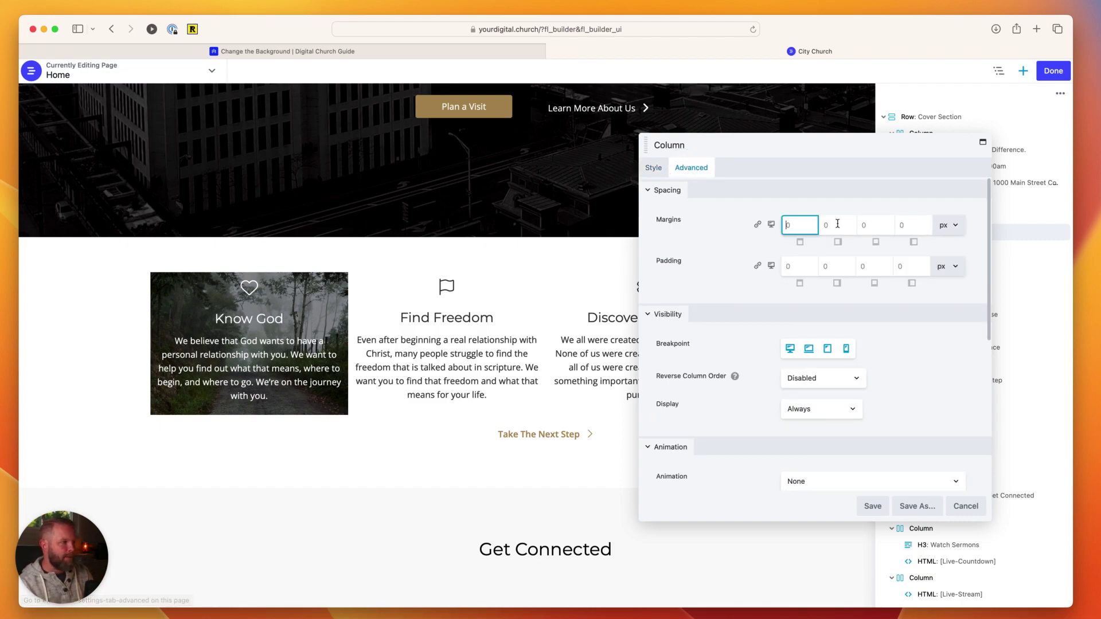
pyautogui.click(805, 224)
pyautogui.write('12')
pyautogui.click(836, 226)
pyautogui.write('12')
pyautogui.click(881, 223)
pyautogui.moveTo(837, 229); pyautogui.dragTo(819, 224)
pyautogui.press('BackSpace')
pyautogui.hotkey('shift', 'Tab')
pyautogui.press('BackSpace')
# - Set the Know God column's padding to 12 px on all four sides
pyautogui.click(798, 266)
pyautogui.write('12')
pyautogui.click(826, 266)
pyautogui.write('12')
pyautogui.click(875, 266)
pyautogui.write('12')
pyautogui.click(917, 267)
pyautogui.write('12')
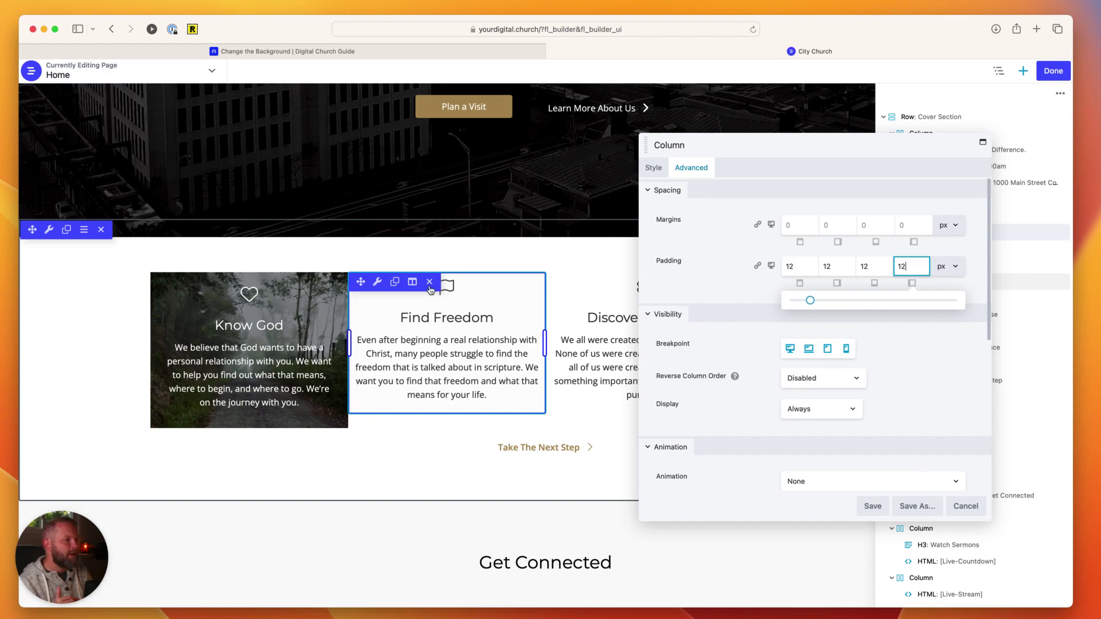
# - Set the Know God column's margins to 12 px on all four sides
pyautogui.click(806, 224)
pyautogui.write('12')
pyautogui.click(839, 225)
pyautogui.write('12')
pyautogui.click(864, 224)
pyautogui.write('12')
pyautogui.click(911, 224)
pyautogui.write('12')
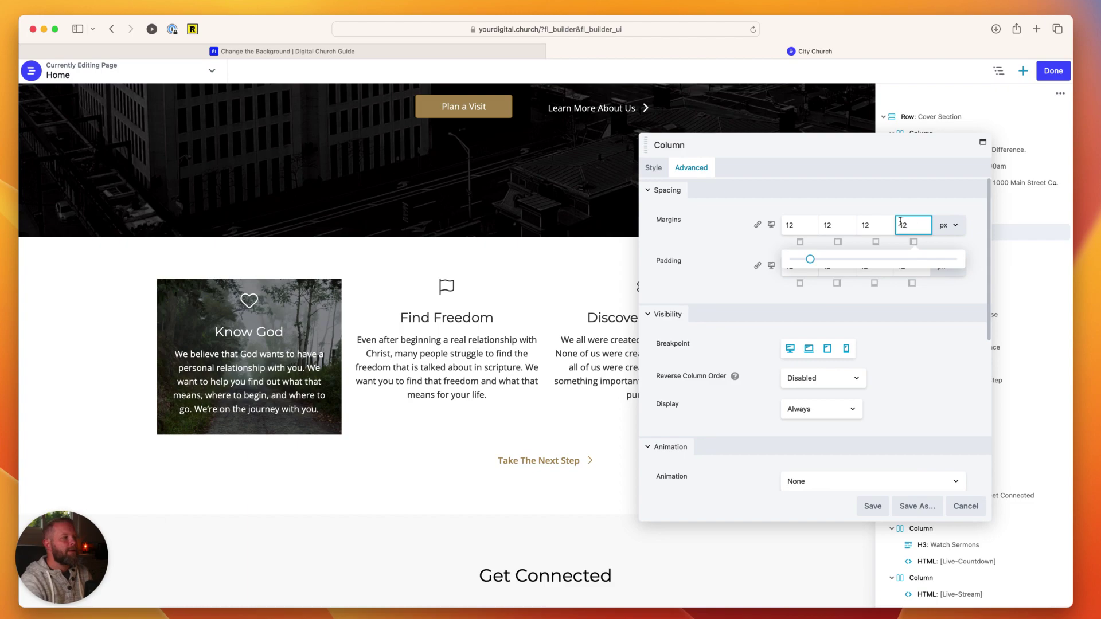
pyautogui.click(726, 225)
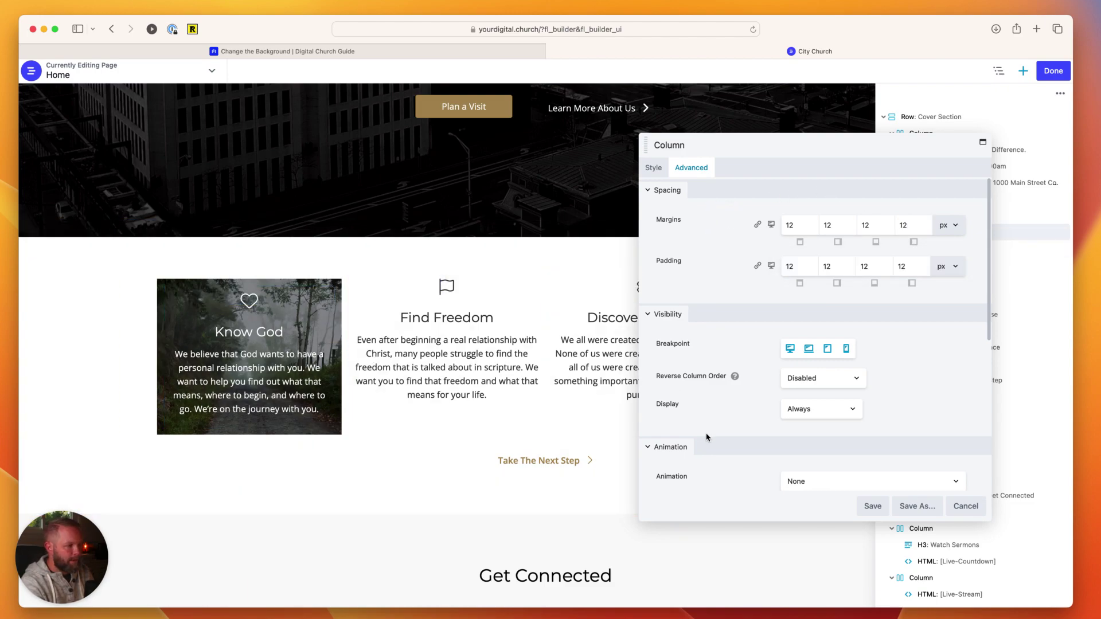
# - Round the Know God column's border with a 12 px radius on all four corners
pyautogui.scroll(-5, 707, 437)
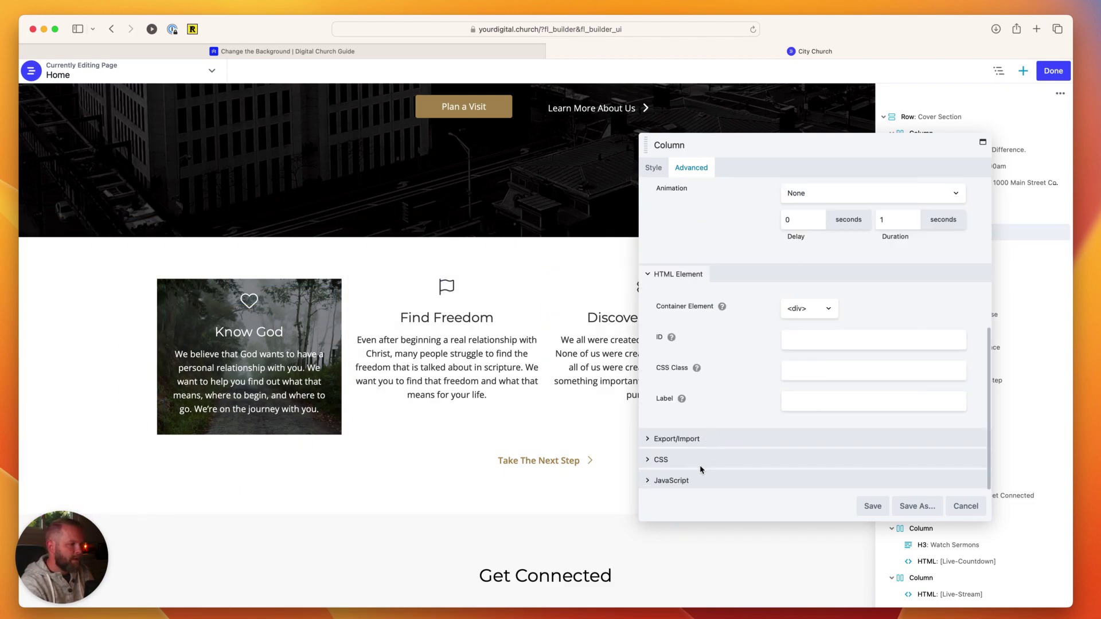
pyautogui.scroll(5, 692, 476)
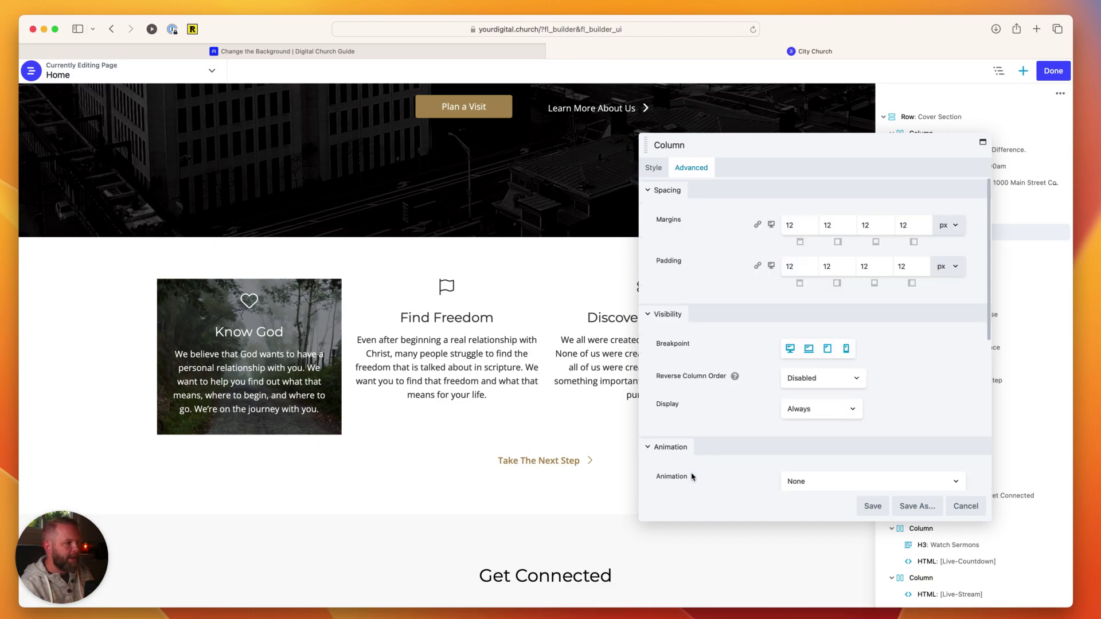
pyautogui.click(653, 167)
pyautogui.scroll(-15, 745, 371)
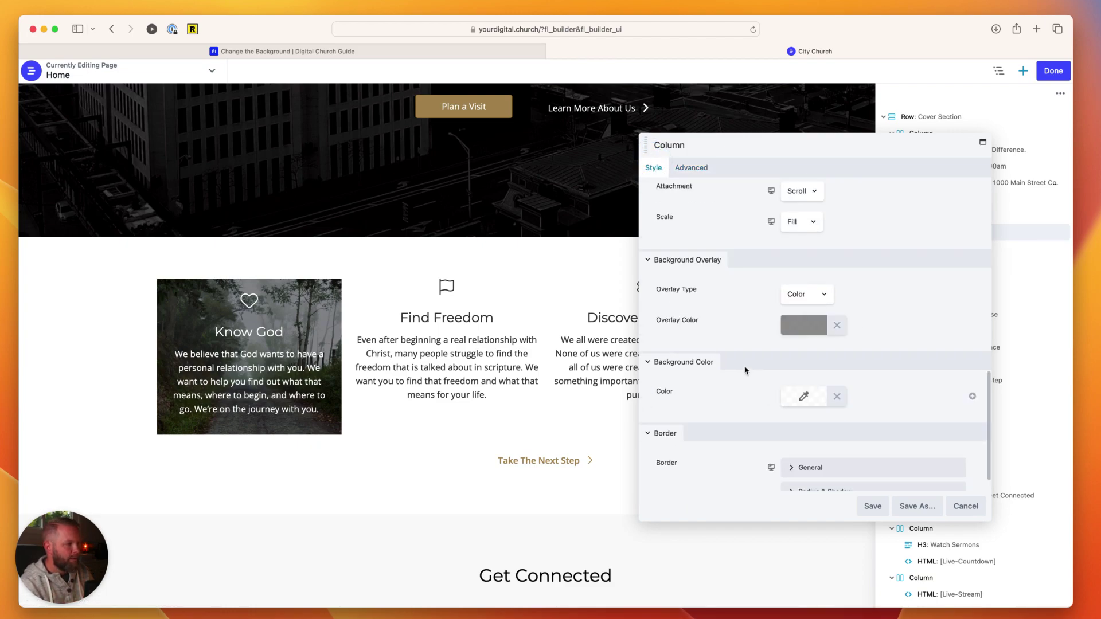
pyautogui.click(811, 462)
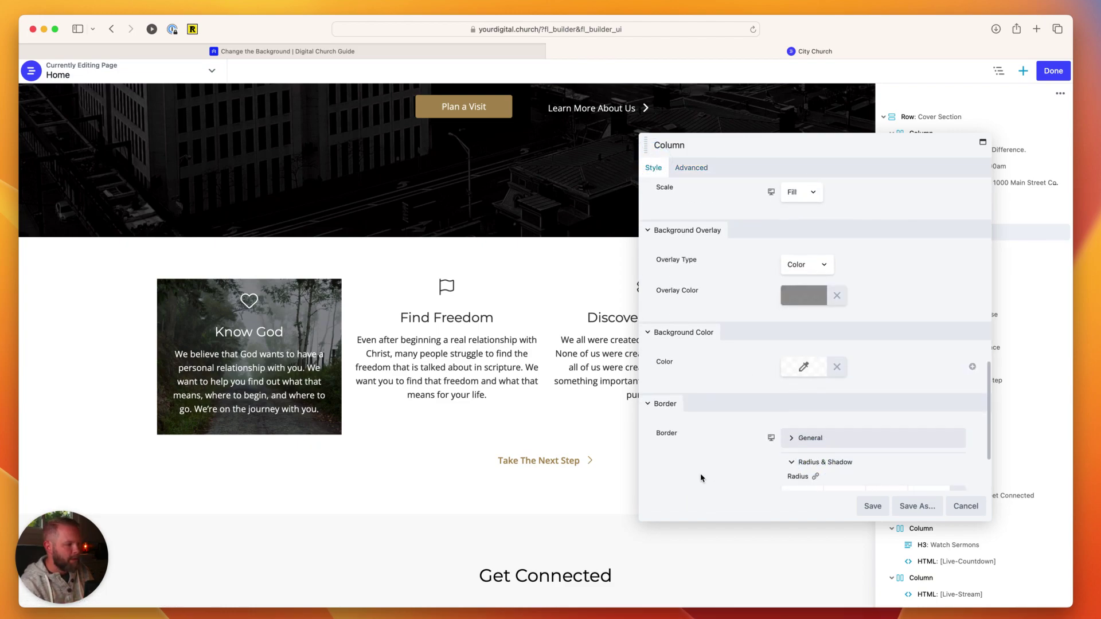
pyautogui.scroll(-3, 703, 480)
pyautogui.click(811, 388)
pyautogui.write('12')
pyautogui.click(841, 396)
pyautogui.write('12')
pyautogui.click(879, 398)
pyautogui.write('12')
pyautogui.click(928, 398)
pyautogui.write('12')
pyautogui.click(721, 409)
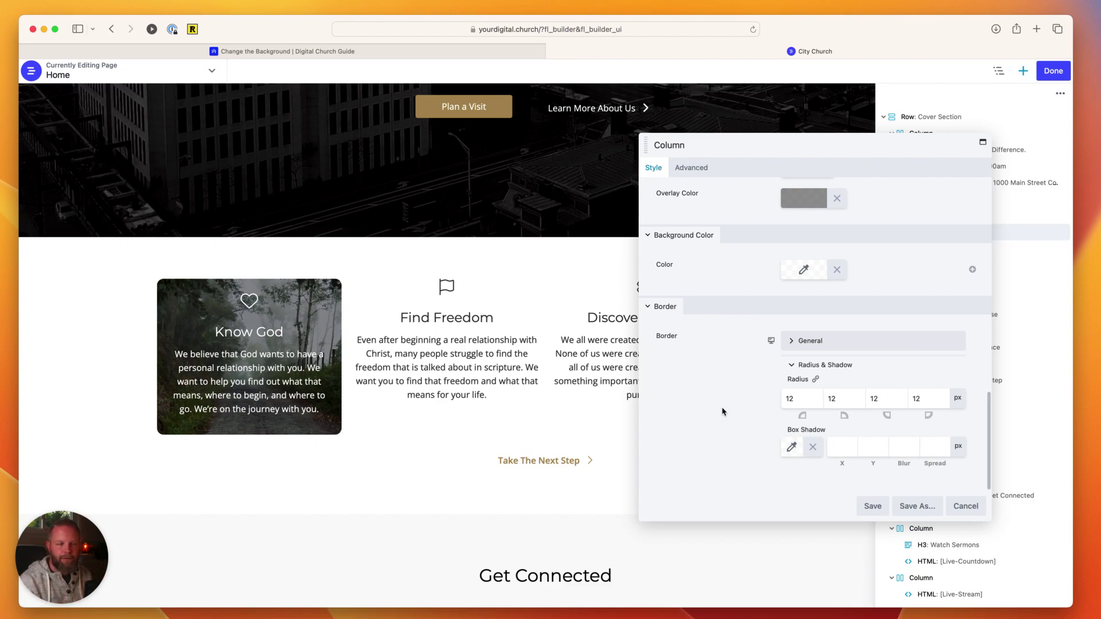
# - Review the restyled Know God column and the Cover Section on the home page
pyautogui.scroll(6, 393, 434)
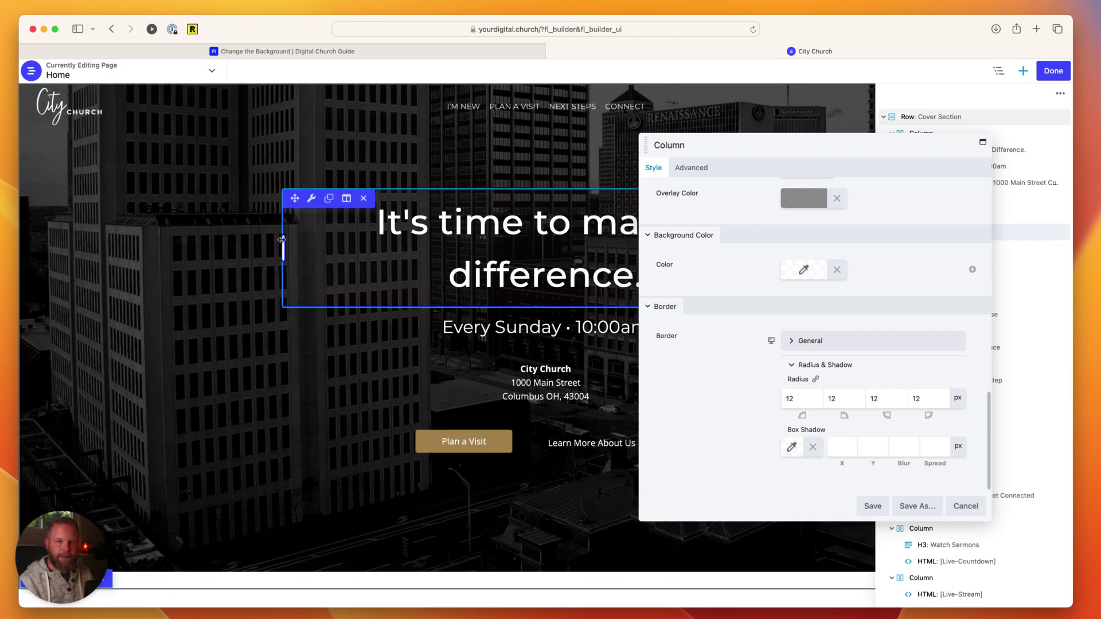
pyautogui.scroll(-6, 288, 239)
pyautogui.moveTo(221, 247)
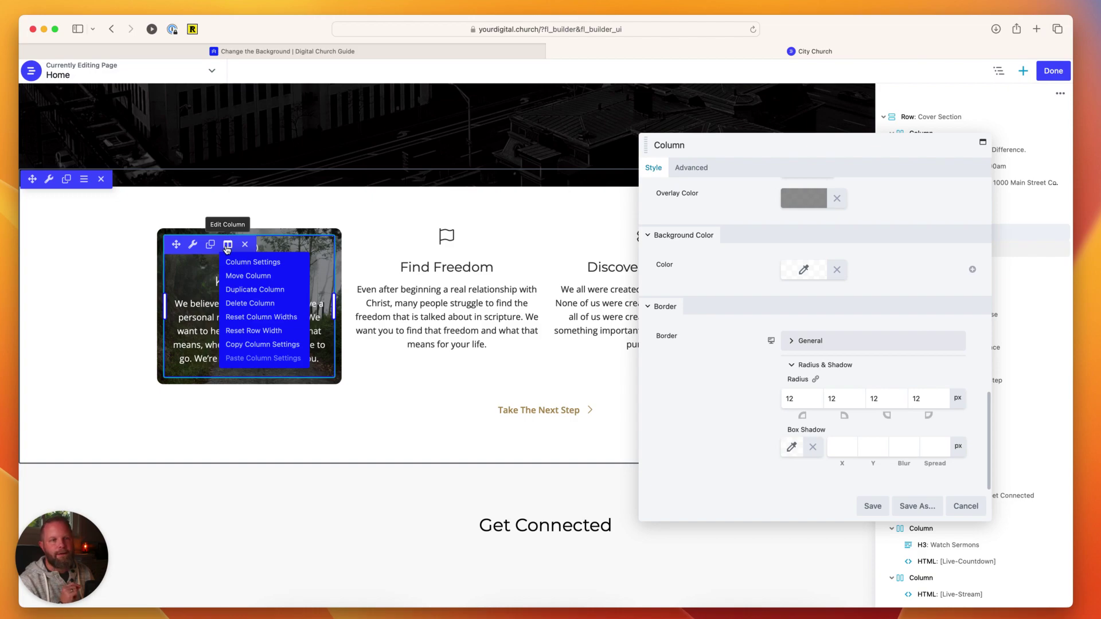
pyautogui.scroll(3, 227, 248)
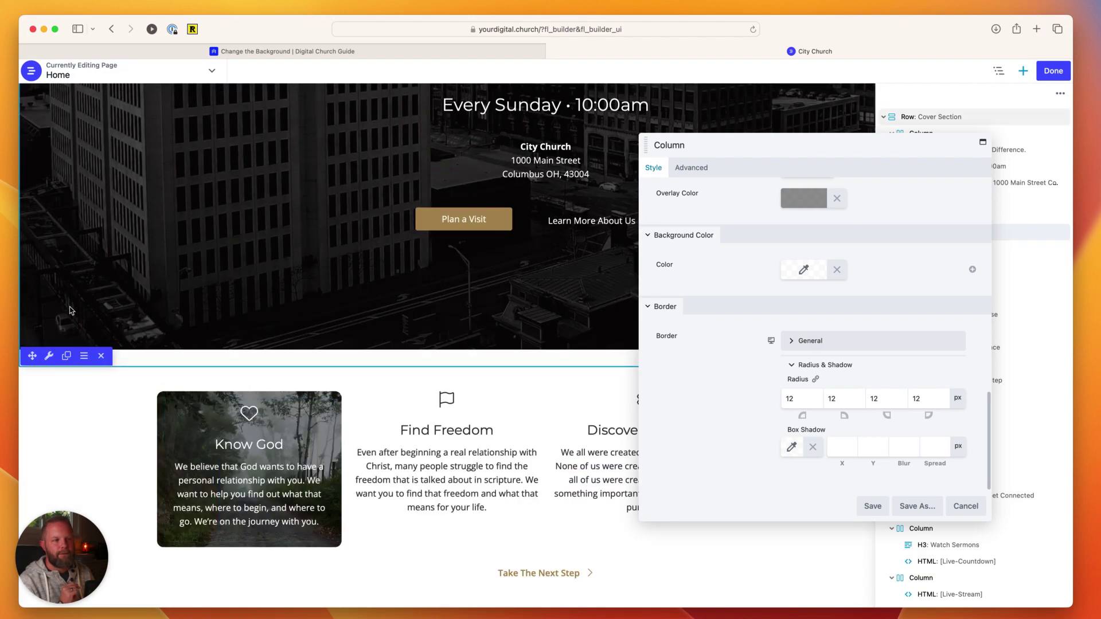
pyautogui.scroll(4, 70, 310)
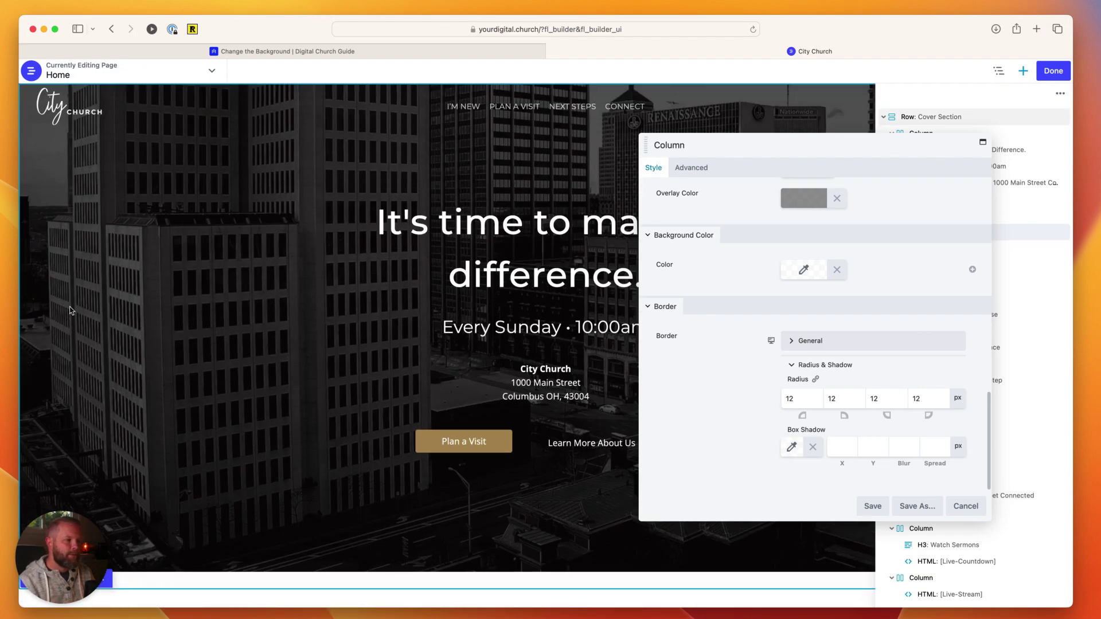